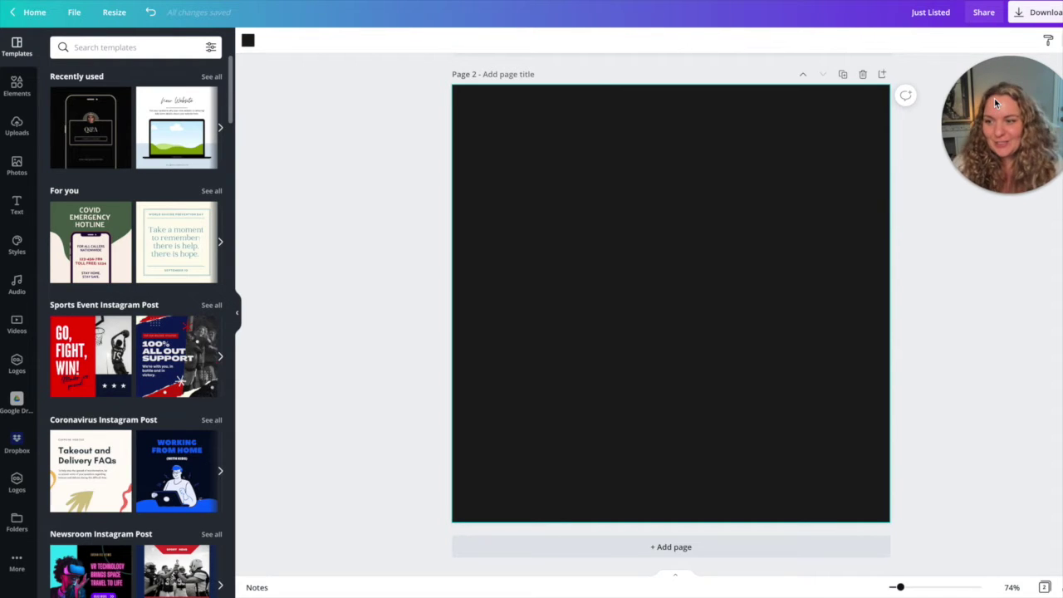
# Apply the Sale Instagram Post 'New Collections' film-frame template to page 2
pyautogui.scroll(-2, 136, 174)
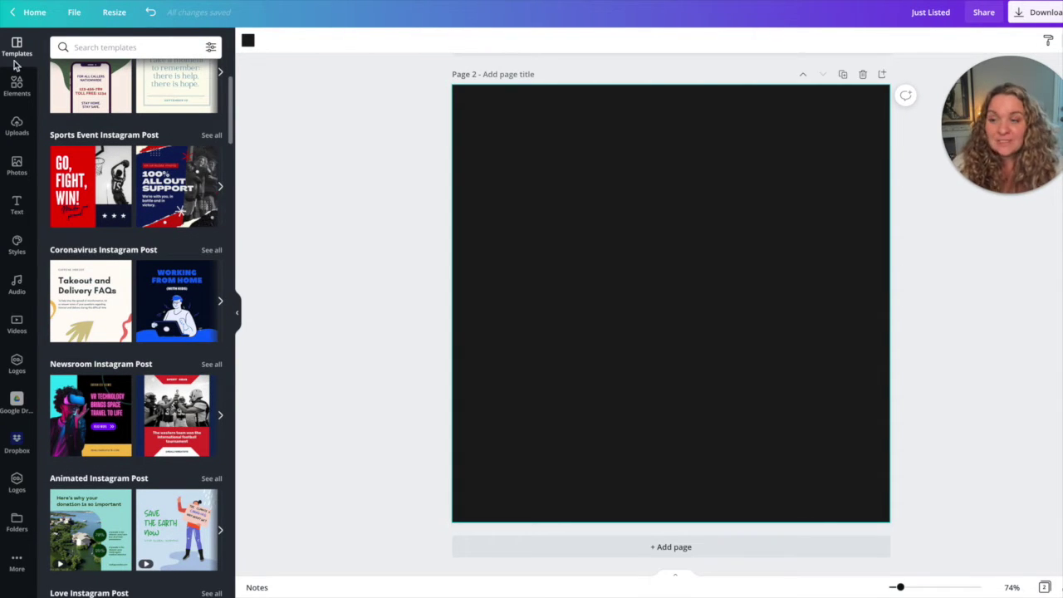
pyautogui.scroll(-1, 71, 173)
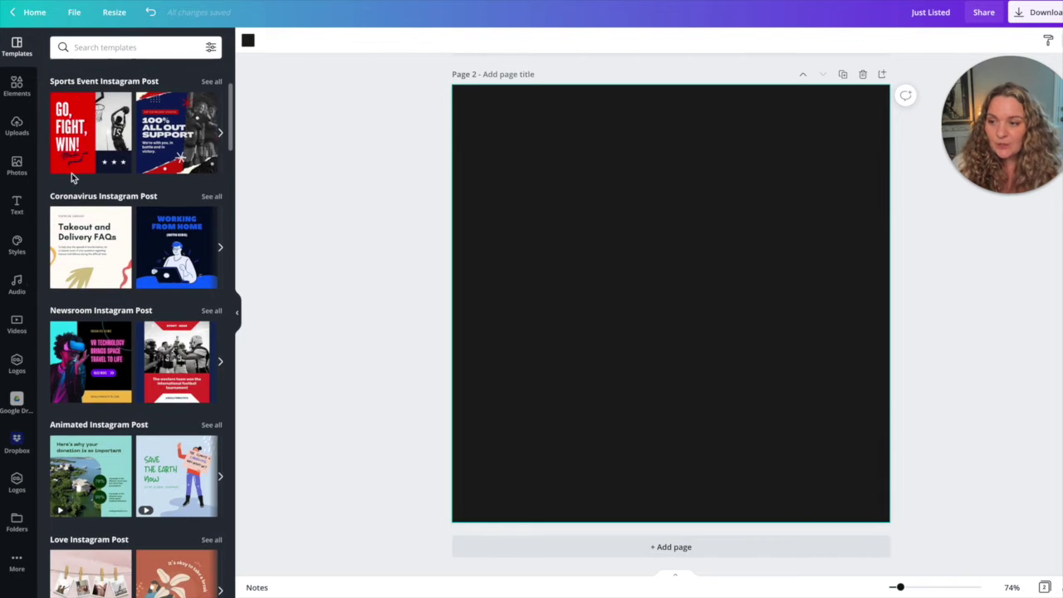
pyautogui.scroll(-3, 118, 220)
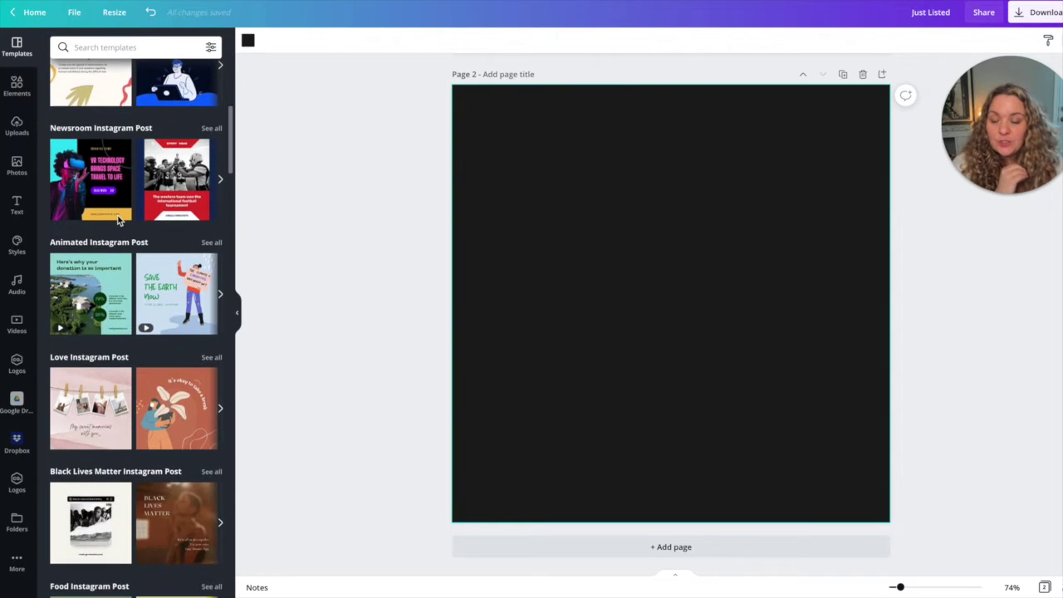
pyautogui.scroll(-4, 118, 220)
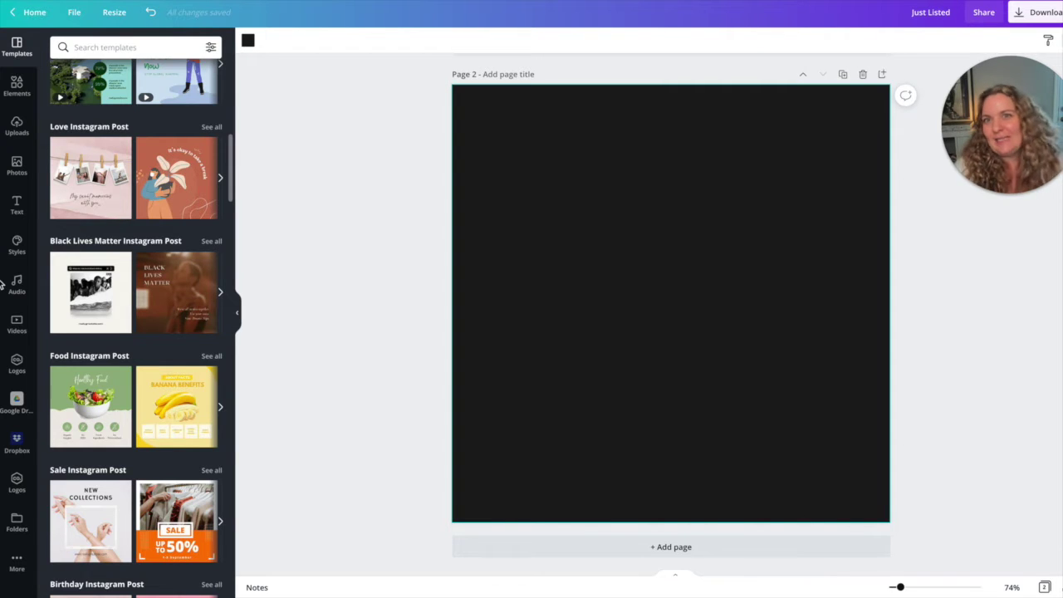
pyautogui.scroll(-3, 129, 284)
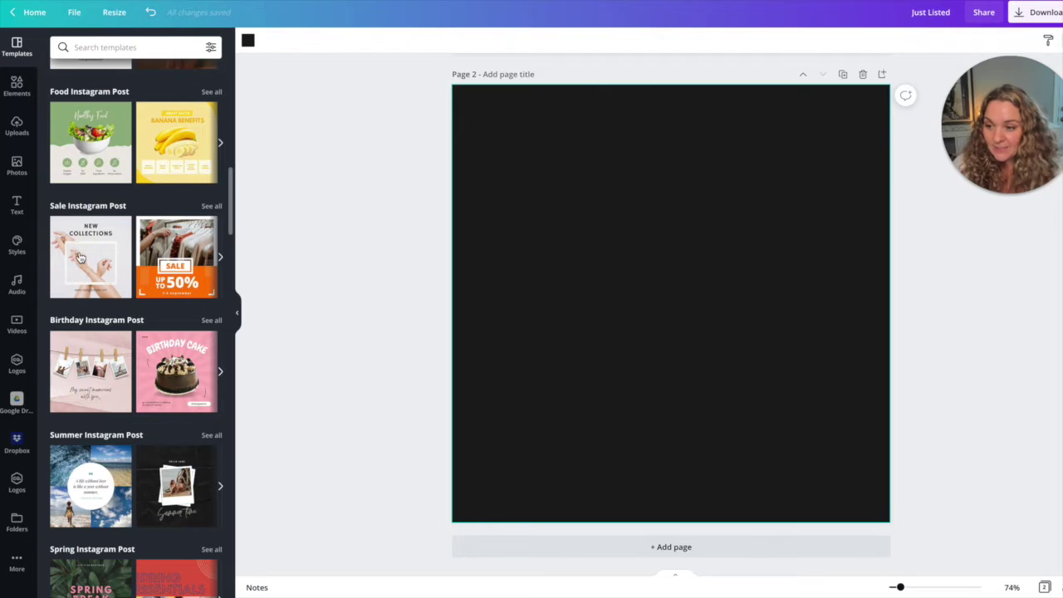
pyautogui.click(81, 257)
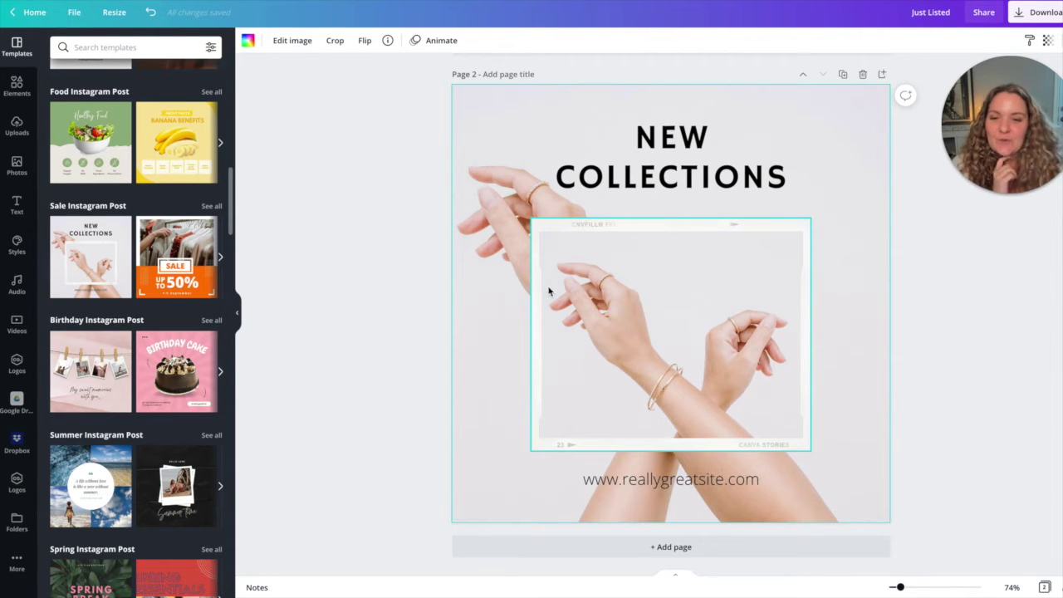
# Change the headline font to a thin Noto Serif Display found by searching 'serif'
pyautogui.doubleClick(642, 159)
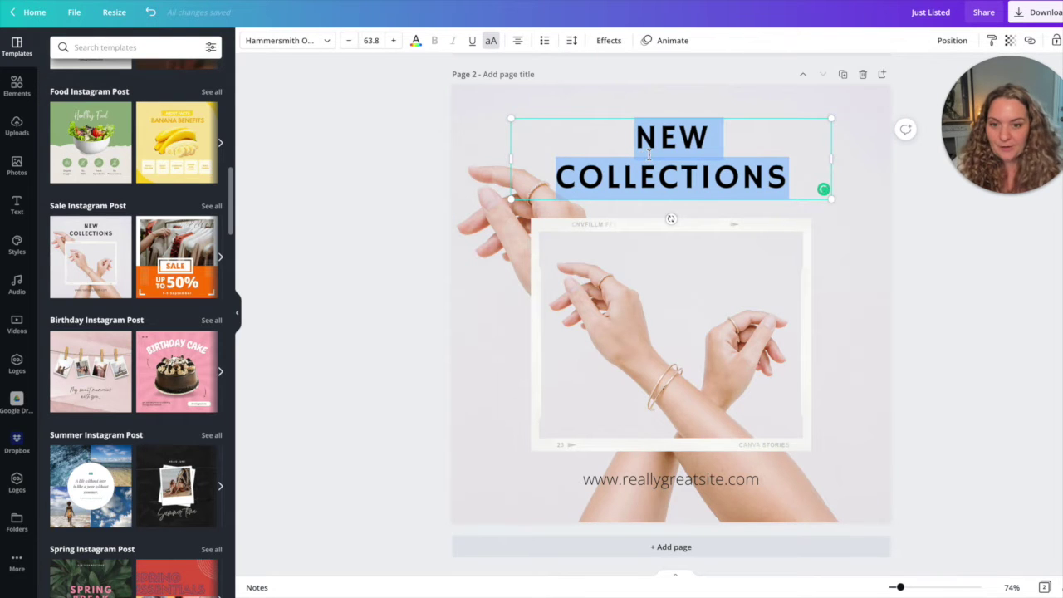
pyautogui.click(294, 40)
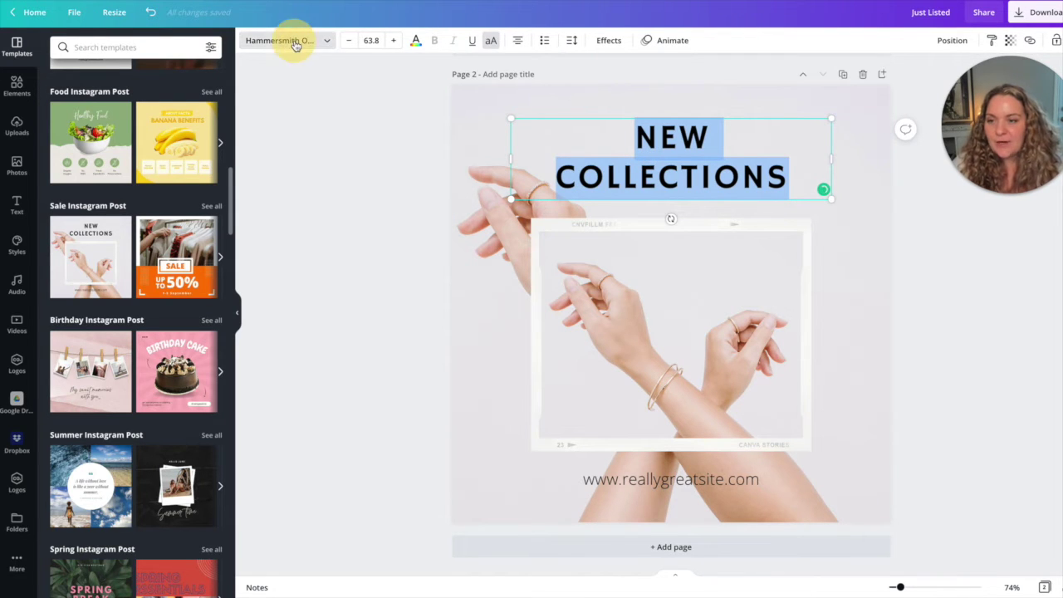
pyautogui.moveTo(160, 47); pyautogui.dragTo(67, 47)
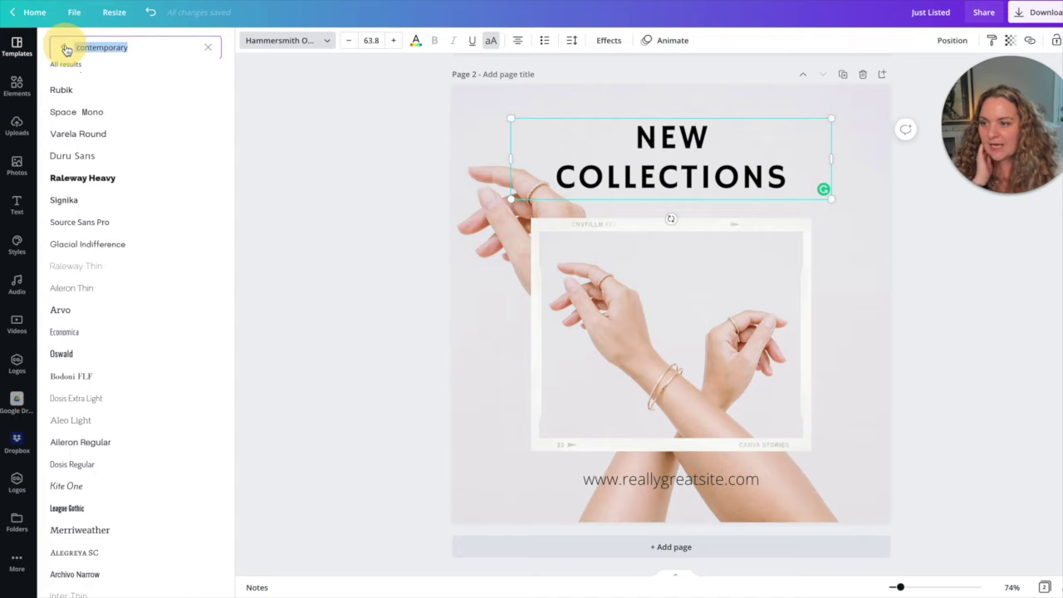
pyautogui.write('serif')
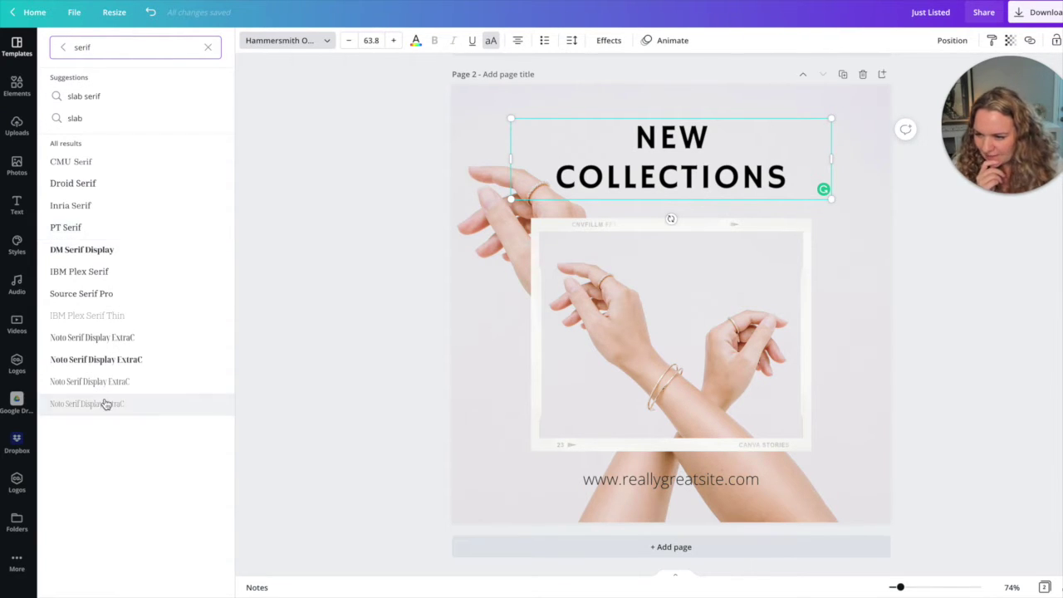
pyautogui.click(97, 362)
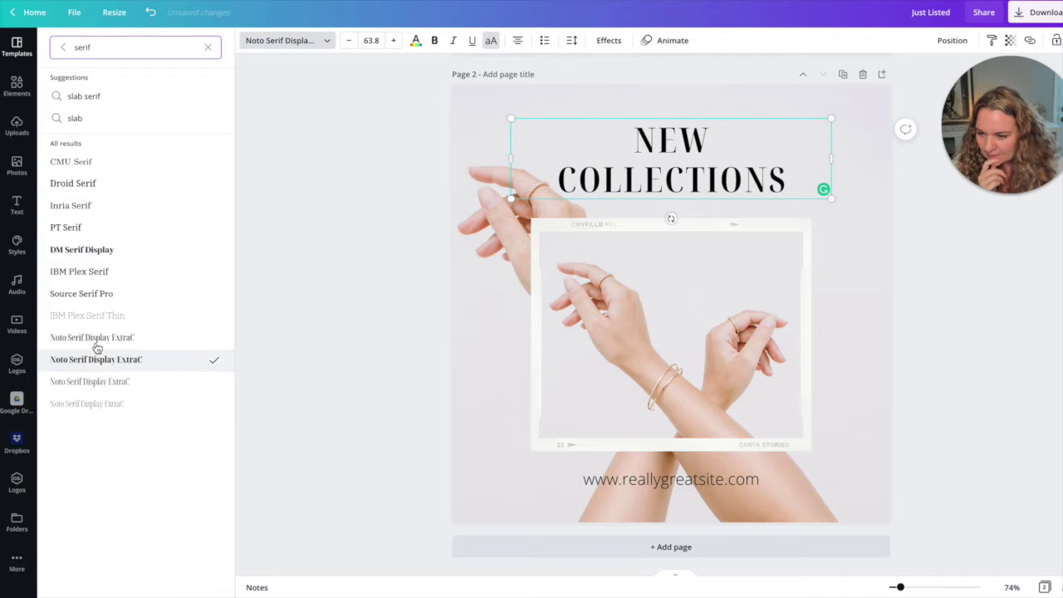
pyautogui.click(94, 342)
# Remove the line break so the headline reads NEWCOLLECTIONS on a single line
pyautogui.click(626, 183)
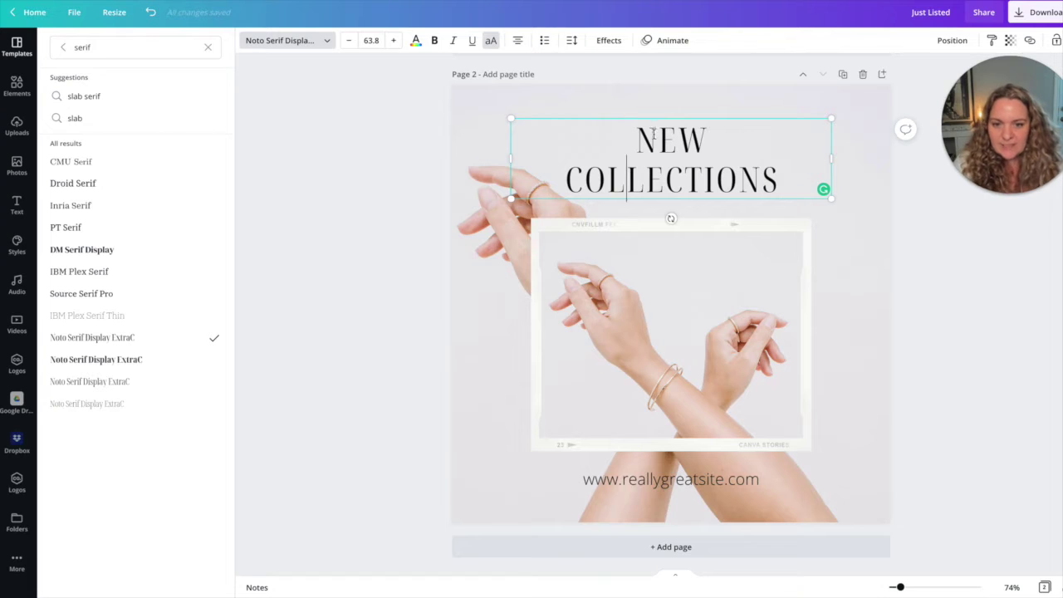
pyautogui.moveTo(636, 133); pyautogui.dragTo(653, 127)
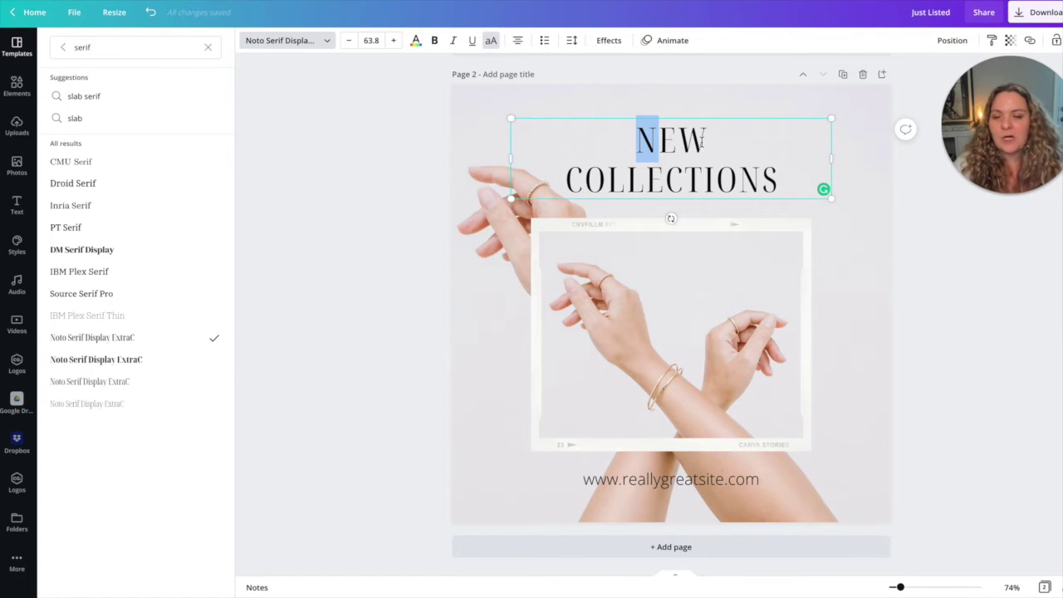
pyautogui.click(561, 180)
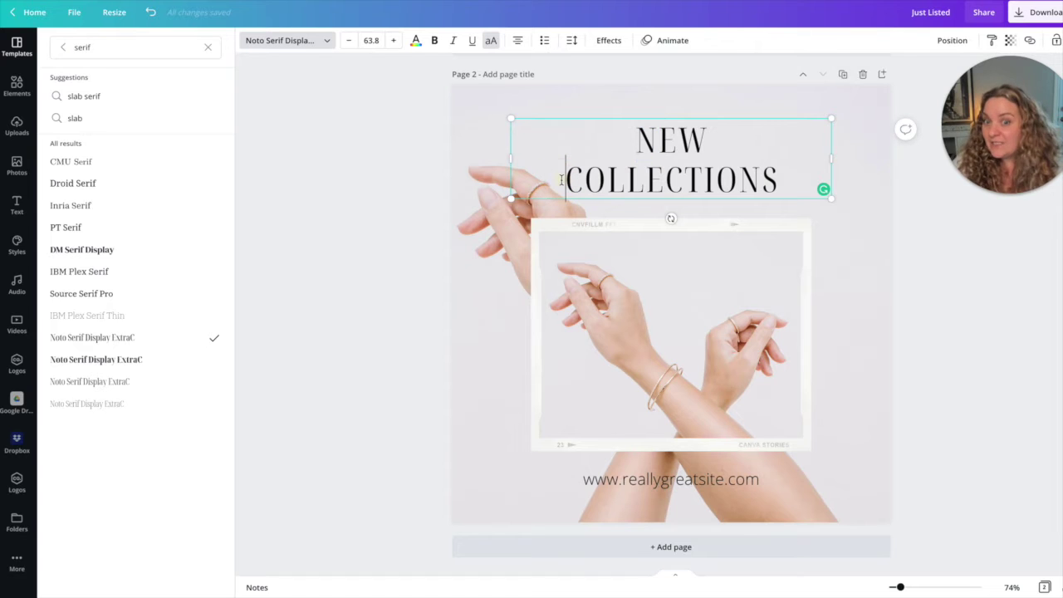
pyautogui.press('BackSpace')
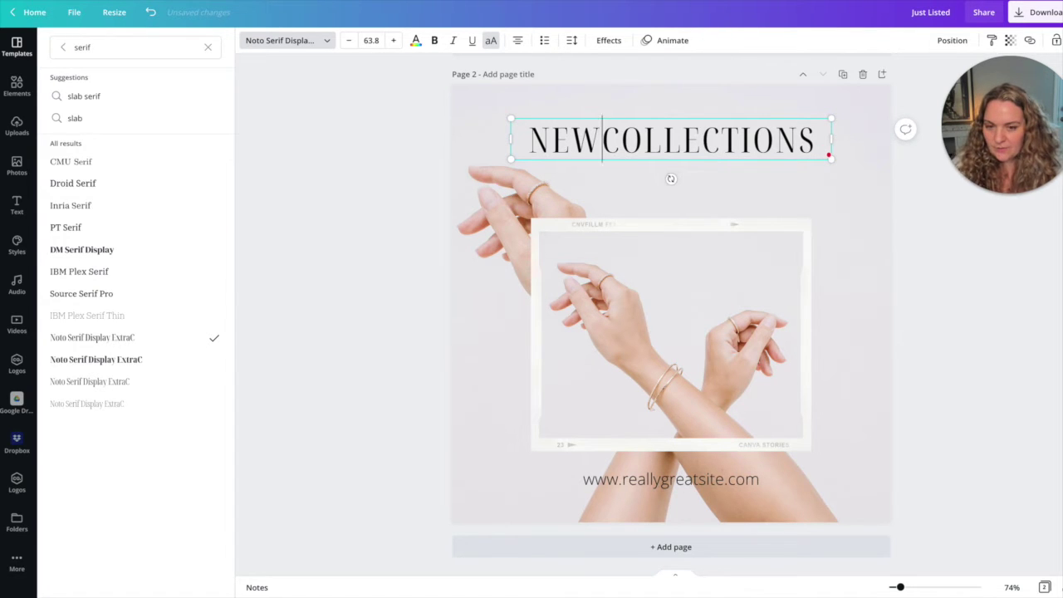
pyautogui.moveTo(603, 148)
pyautogui.click(719, 187)
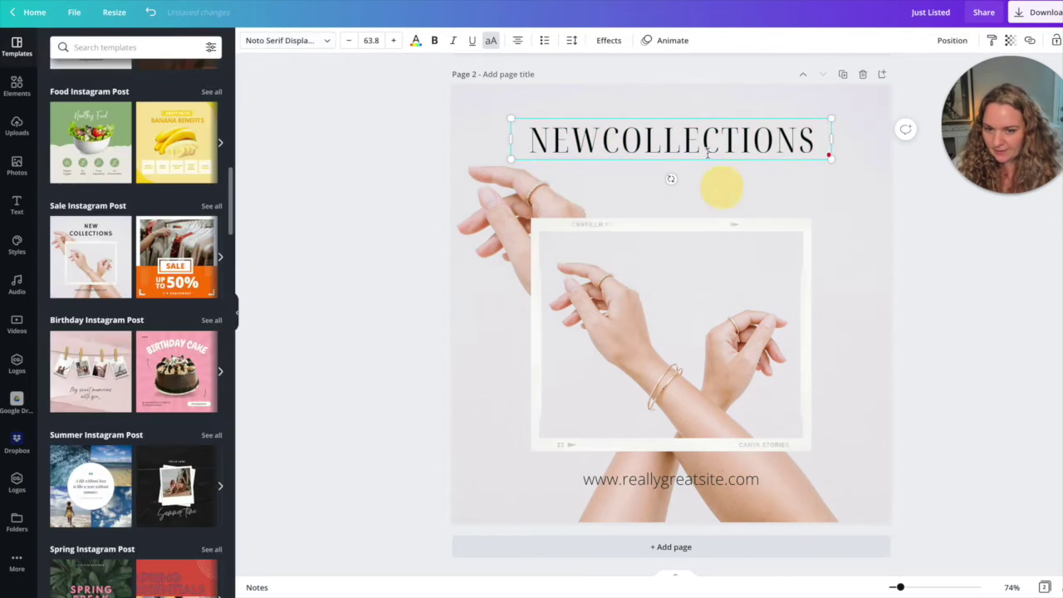
pyautogui.doubleClick(708, 147)
pyautogui.click(394, 174)
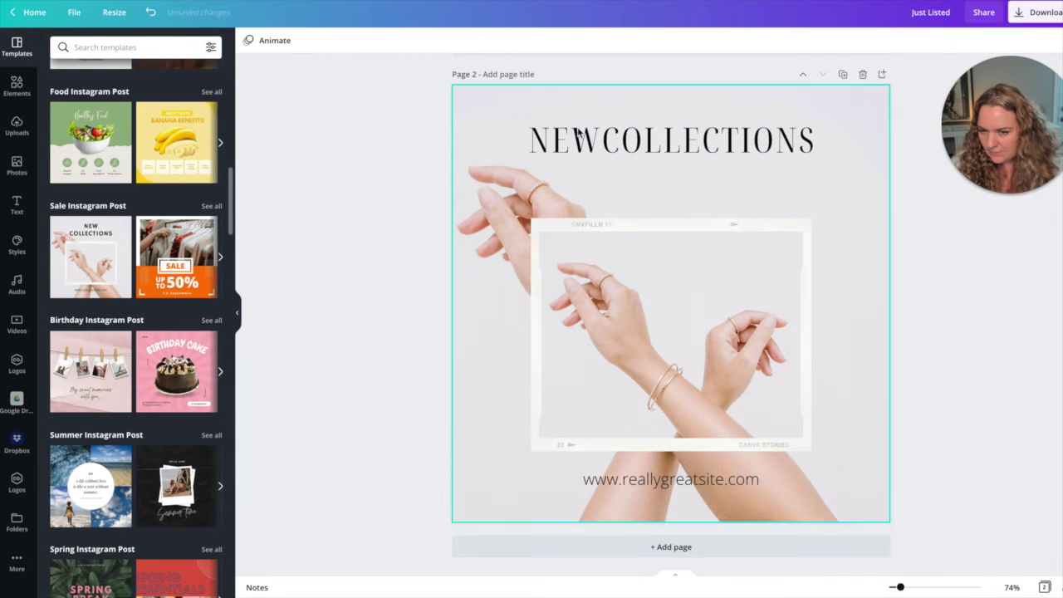
pyautogui.click(510, 204)
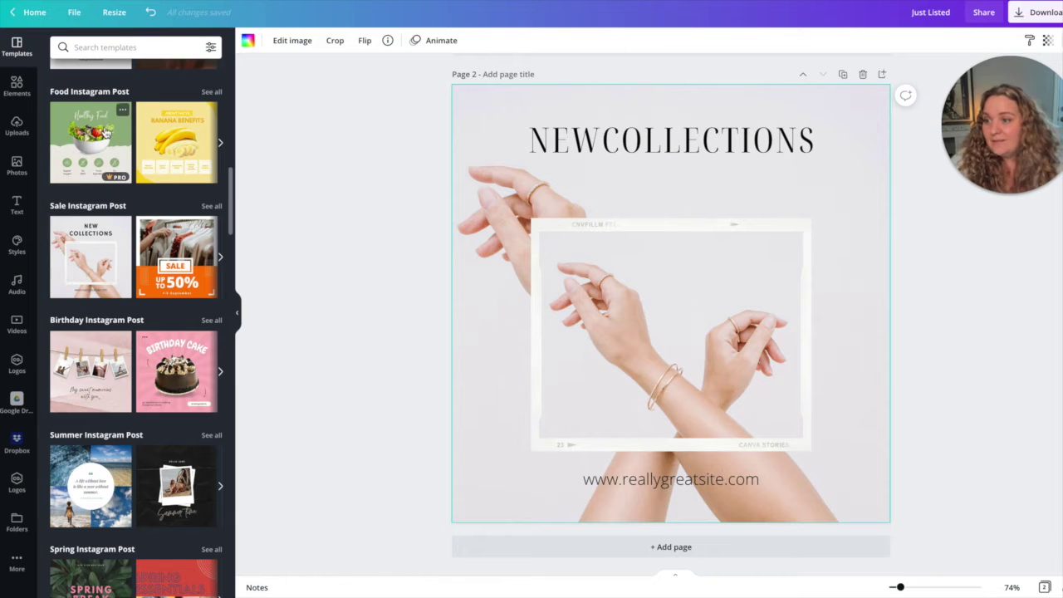
# Search photos for 'moody', then drag the dark leaf-in-hand photo onto the page background
pyautogui.click(16, 166)
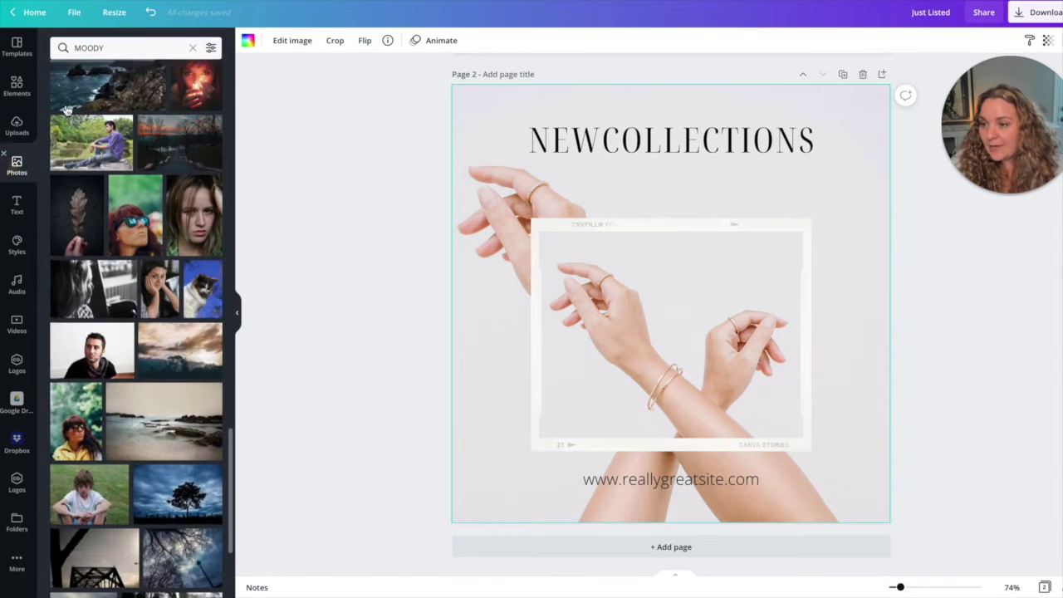
pyautogui.click(126, 47)
pyautogui.click(186, 49)
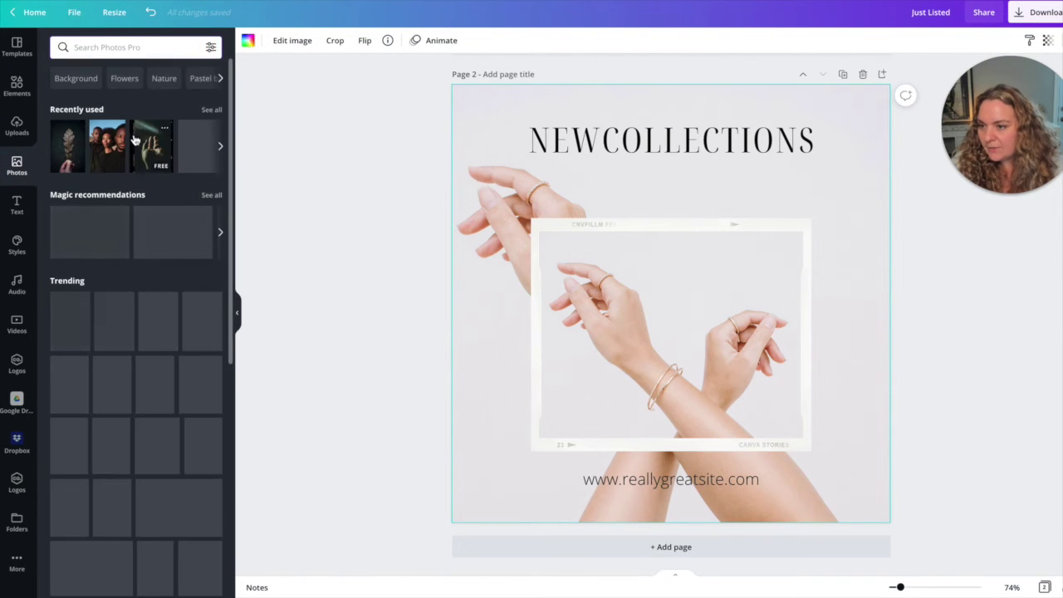
pyautogui.write('moody')
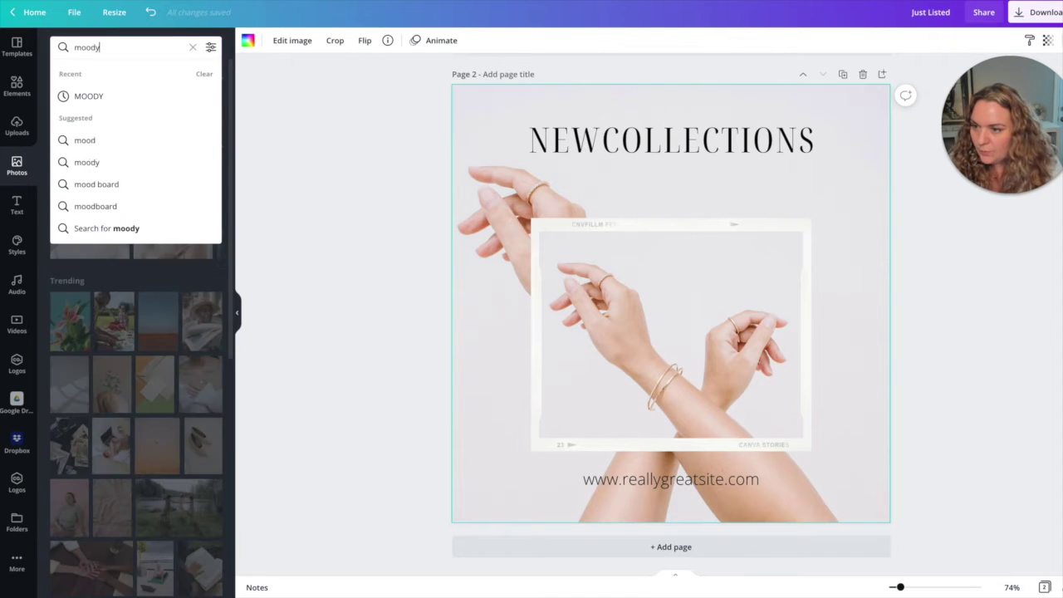
pyautogui.press('Return')
pyautogui.scroll(-5, 137, 166)
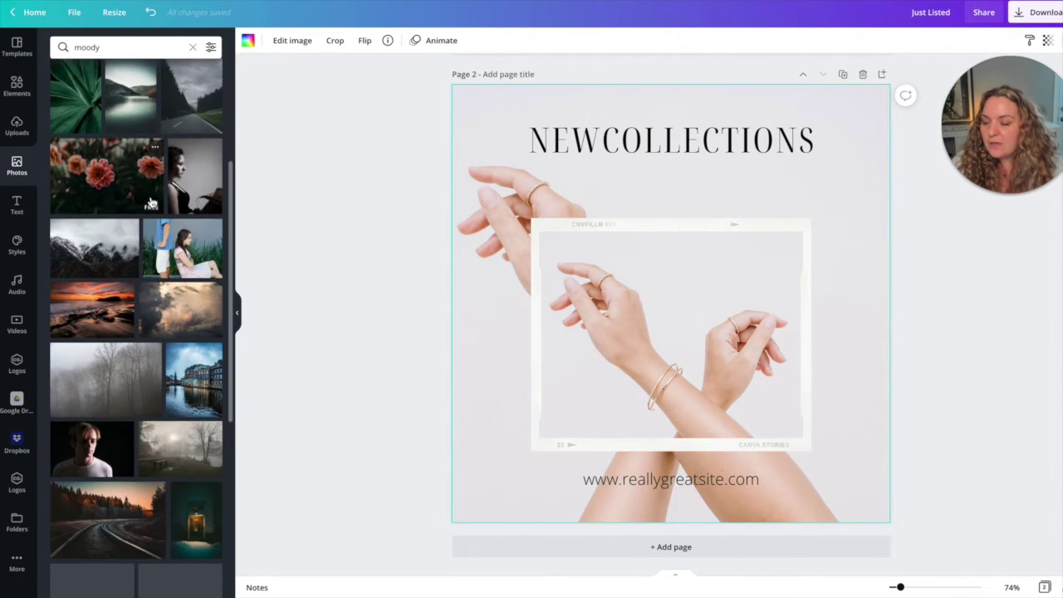
pyautogui.scroll(-3, 152, 203)
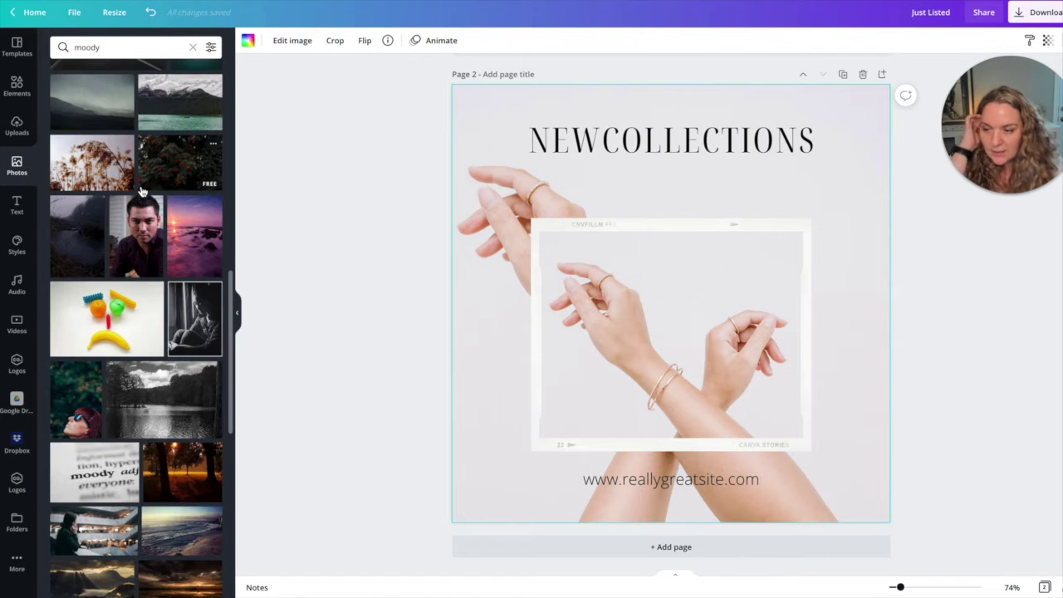
pyautogui.scroll(-1, 137, 188)
pyautogui.scroll(-9, 133, 184)
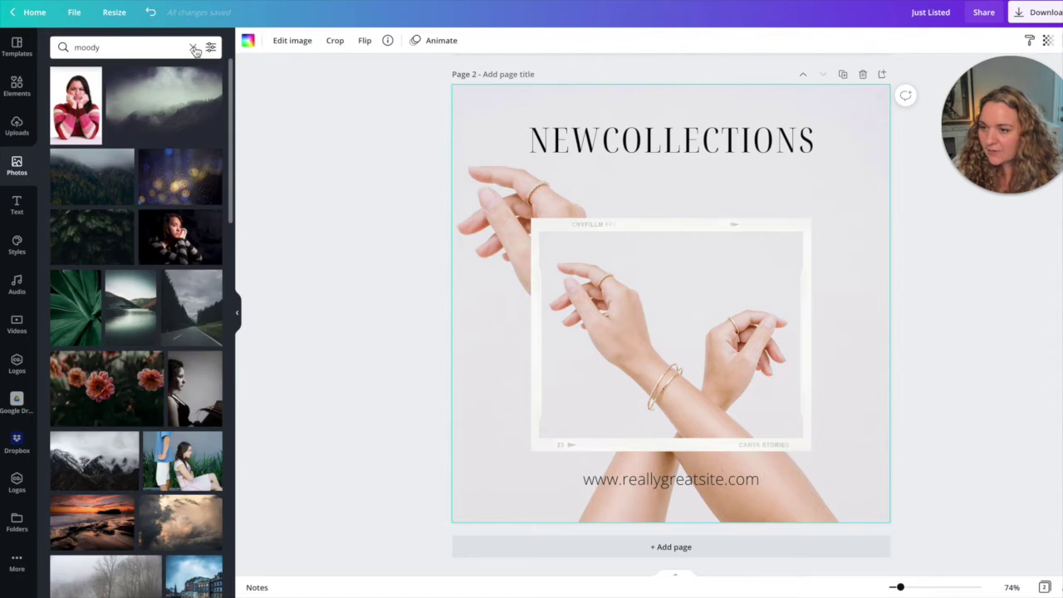
pyautogui.click(192, 47)
pyautogui.moveTo(66, 146); pyautogui.dragTo(480, 175)
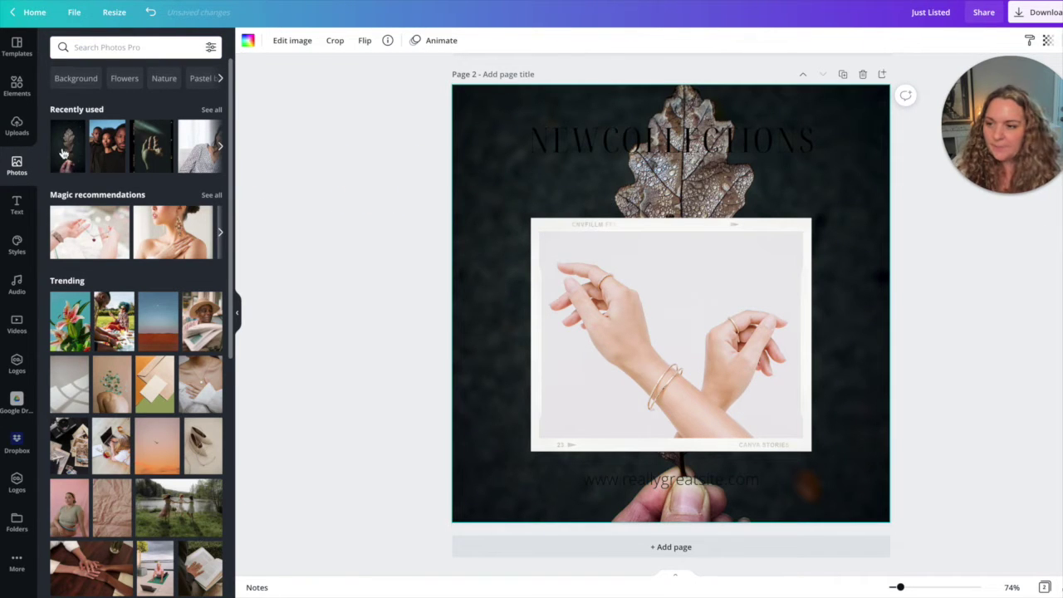
# Drop the leaf photo into the film frame and shift it upward inside
pyautogui.moveTo(67, 147); pyautogui.dragTo(646, 264)
pyautogui.doubleClick(669, 304)
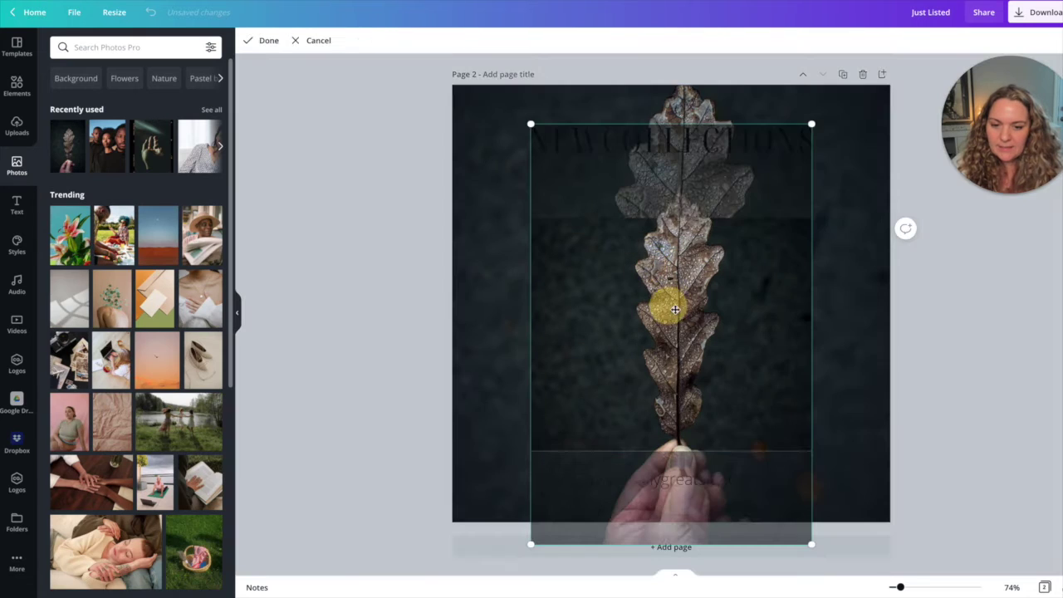
pyautogui.moveTo(670, 304); pyautogui.dragTo(672, 249)
pyautogui.click(434, 294)
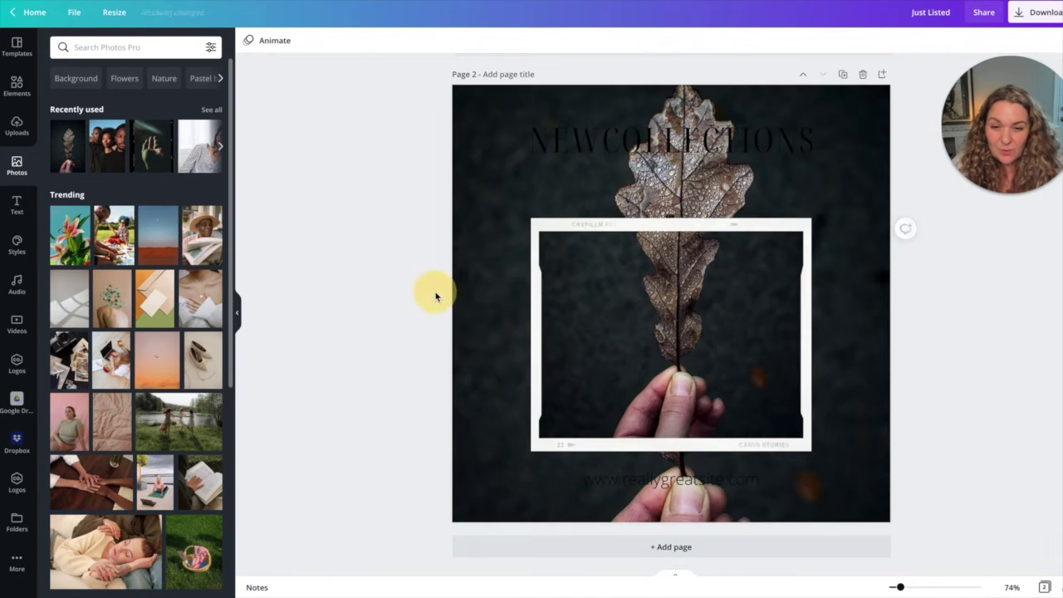
# Fade the background leaf to 67 transparency over a dark brown page colour
pyautogui.click(502, 270)
pyautogui.click(1048, 40)
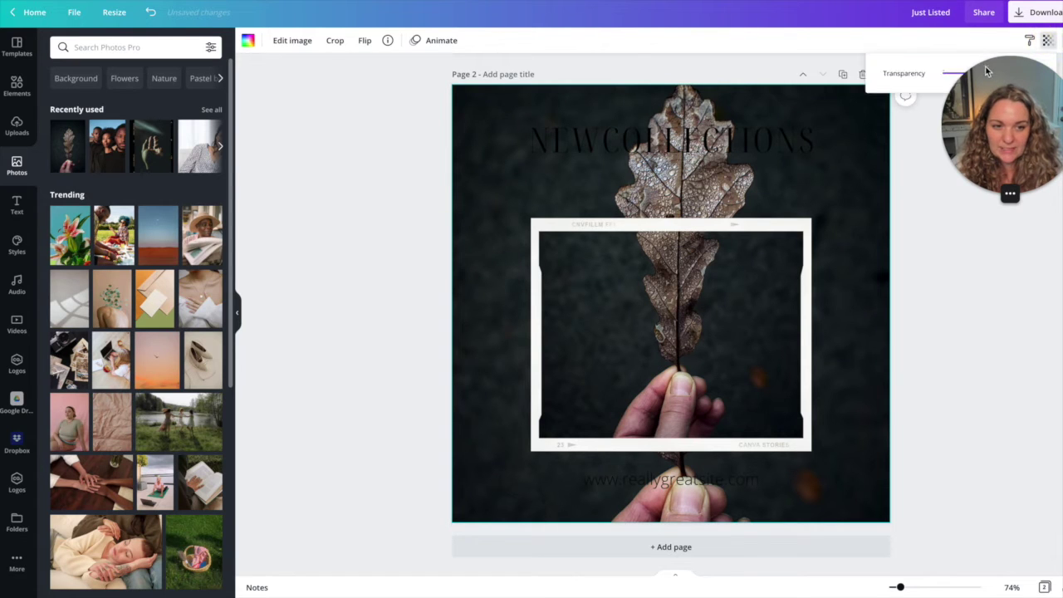
pyautogui.moveTo(985, 111); pyautogui.dragTo(988, 194)
pyautogui.moveTo(1009, 73)
pyautogui.mouseDown()
pyautogui.moveTo(971, 81)
pyautogui.moveTo(1006, 74)
pyautogui.moveTo(989, 74)
pyautogui.mouseUp()
pyautogui.click(247, 40)
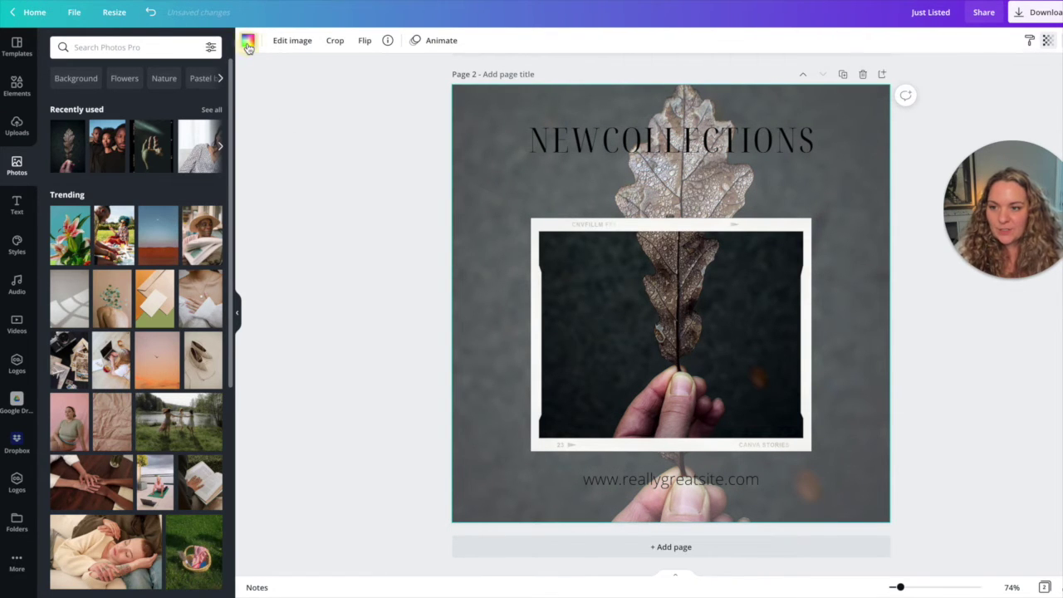
pyautogui.click(178, 269)
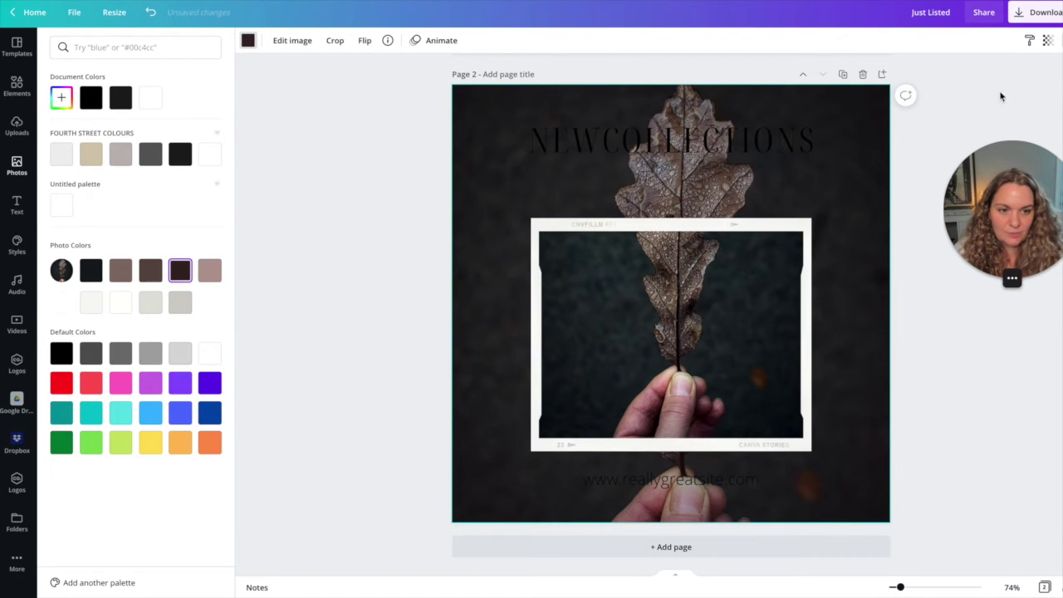
pyautogui.click(1049, 42)
pyautogui.moveTo(1010, 74)
pyautogui.mouseDown()
pyautogui.moveTo(976, 73)
pyautogui.moveTo(989, 74)
pyautogui.mouseUp()
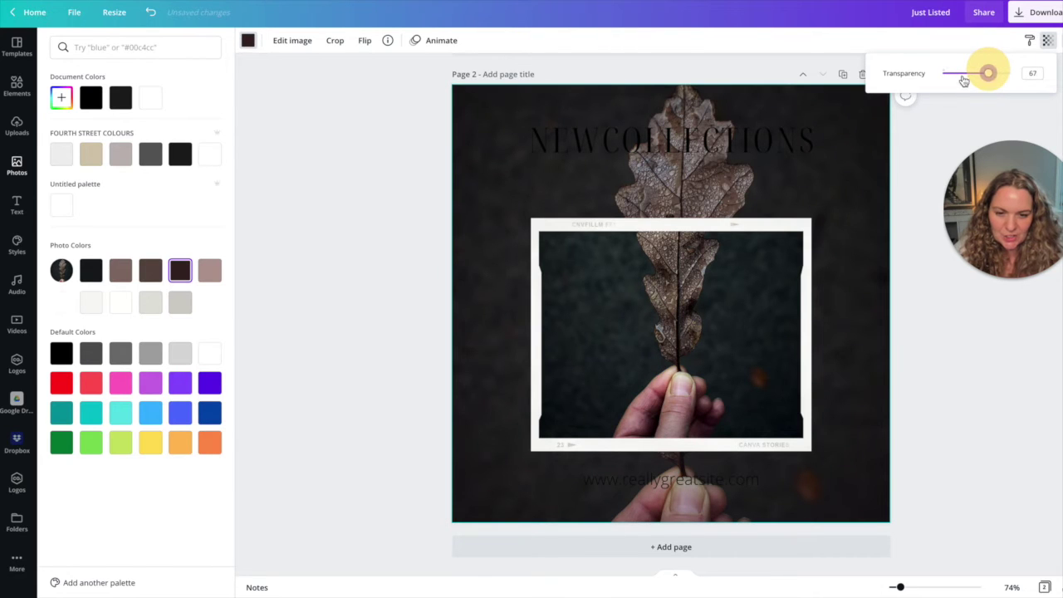
pyautogui.click(633, 278)
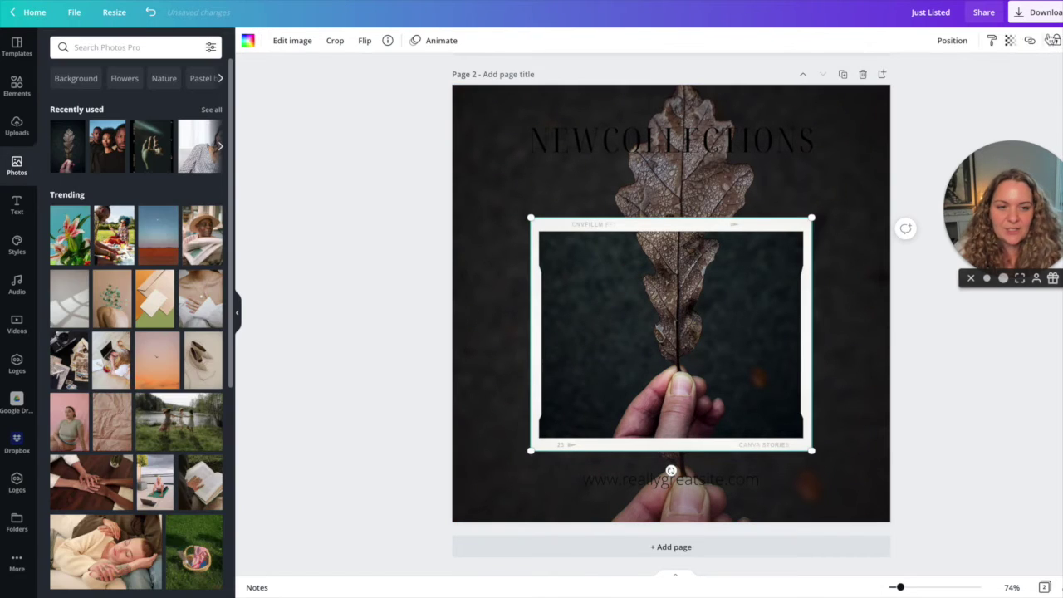
pyautogui.click(1011, 42)
pyautogui.click(728, 256)
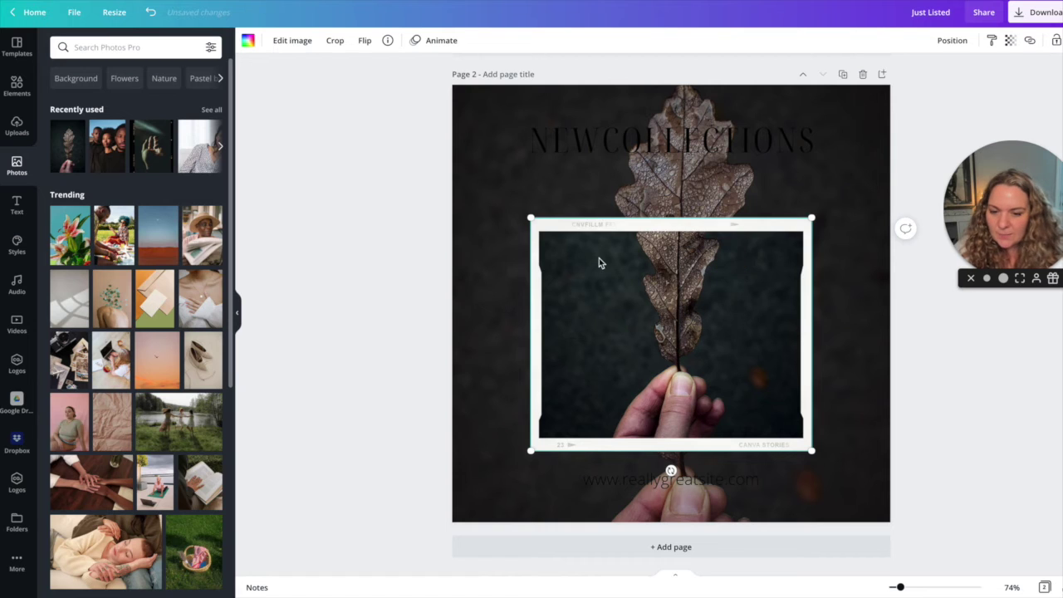
# Give the framed leaf brightness -15 and a vignette of 9
pyautogui.click(290, 41)
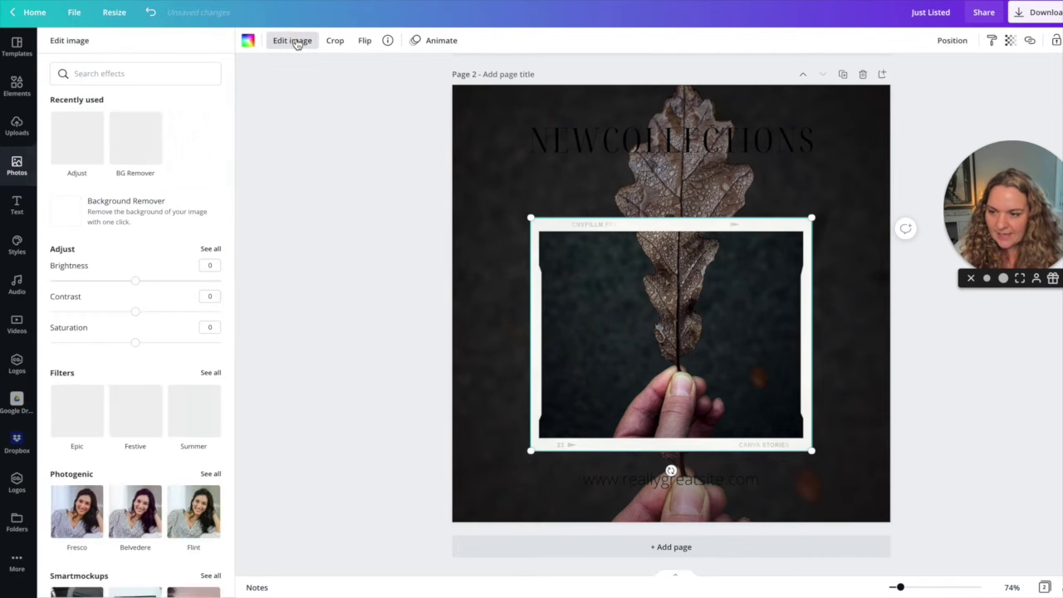
pyautogui.moveTo(133, 281); pyautogui.dragTo(123, 284)
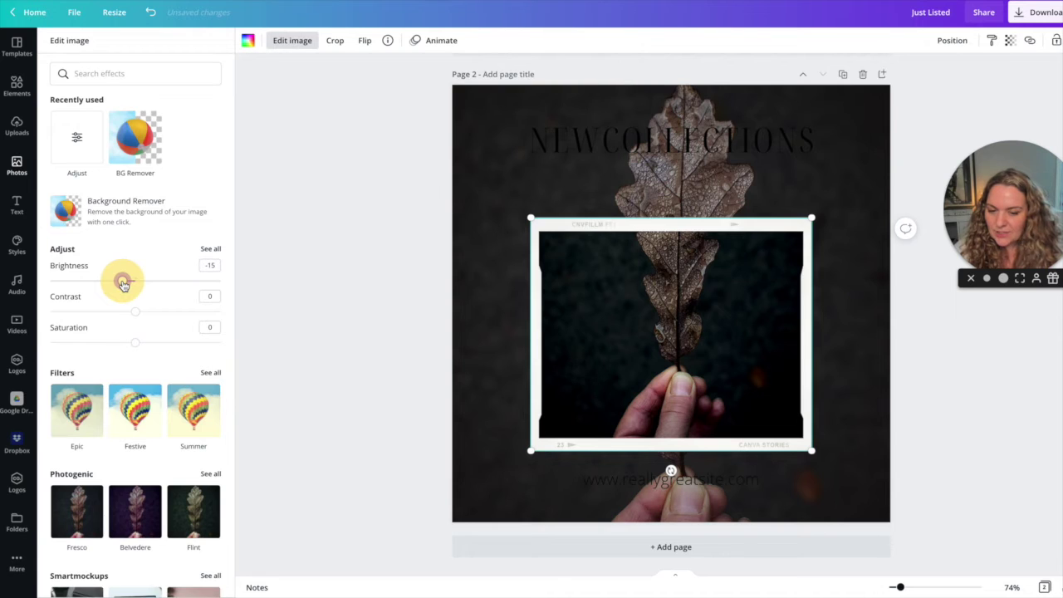
pyautogui.click(208, 249)
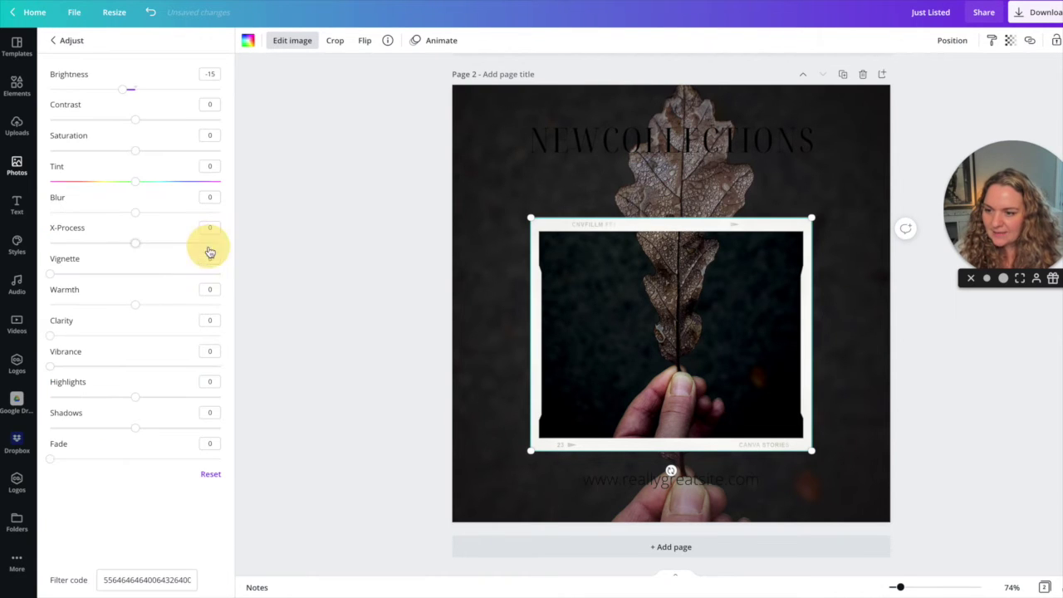
pyautogui.moveTo(55, 277); pyautogui.dragTo(68, 280)
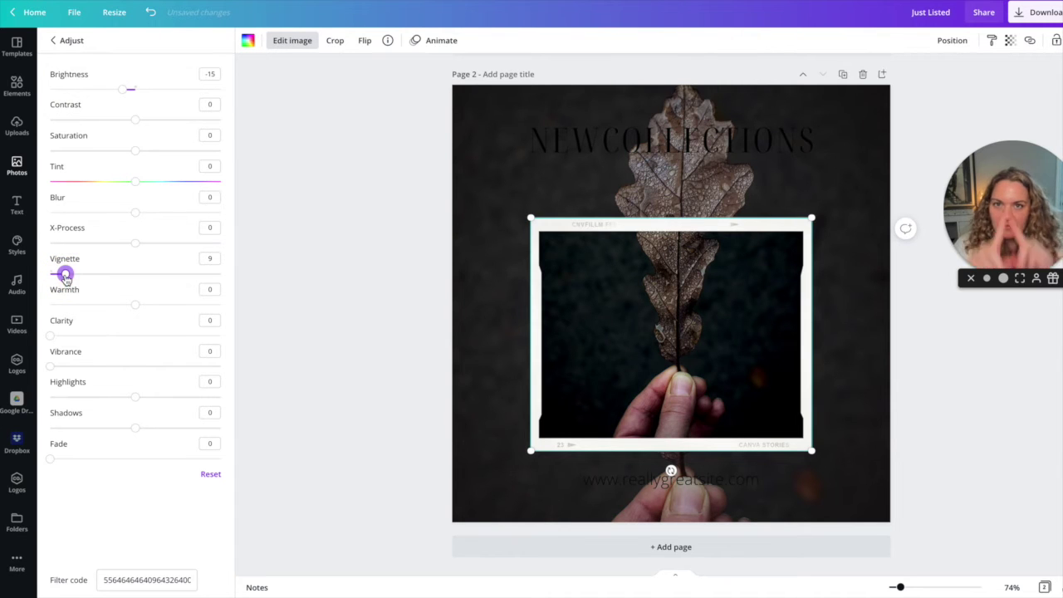
# Give the background leaf a vignette of 15 and transparency of 83
pyautogui.click(488, 150)
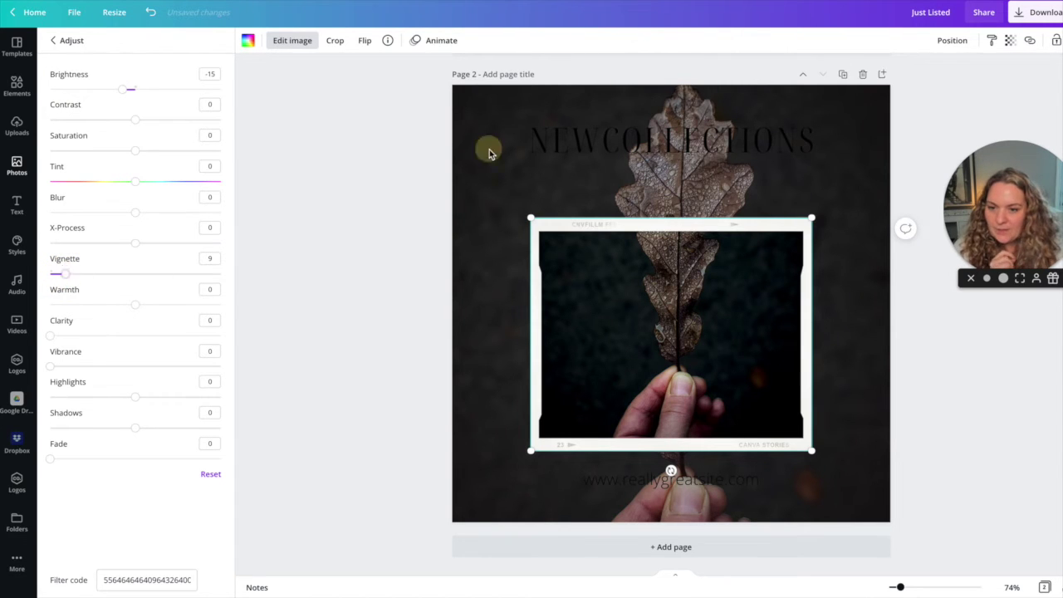
pyautogui.click(277, 47)
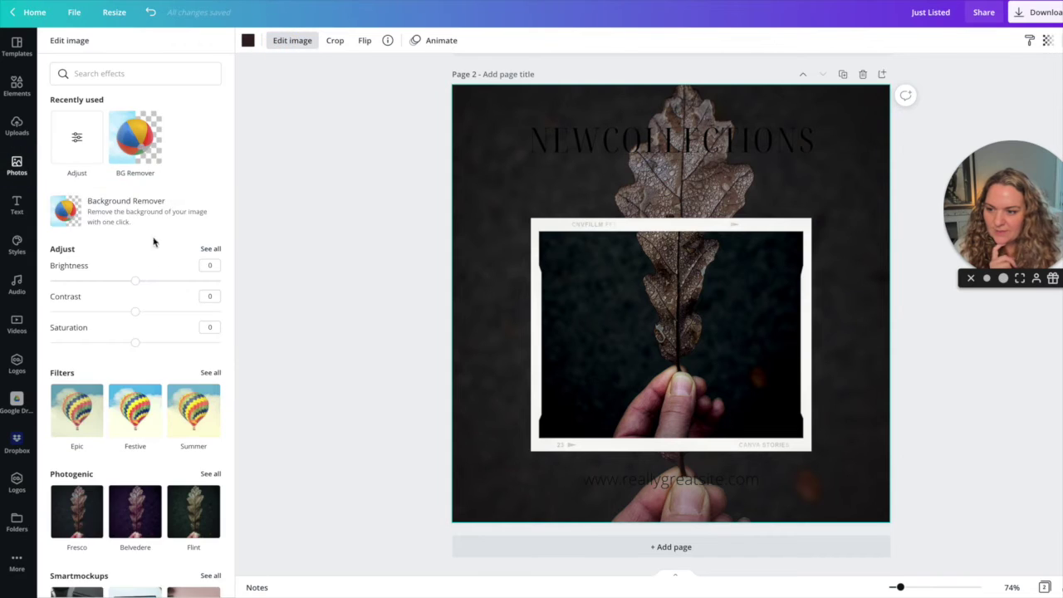
pyautogui.click(211, 249)
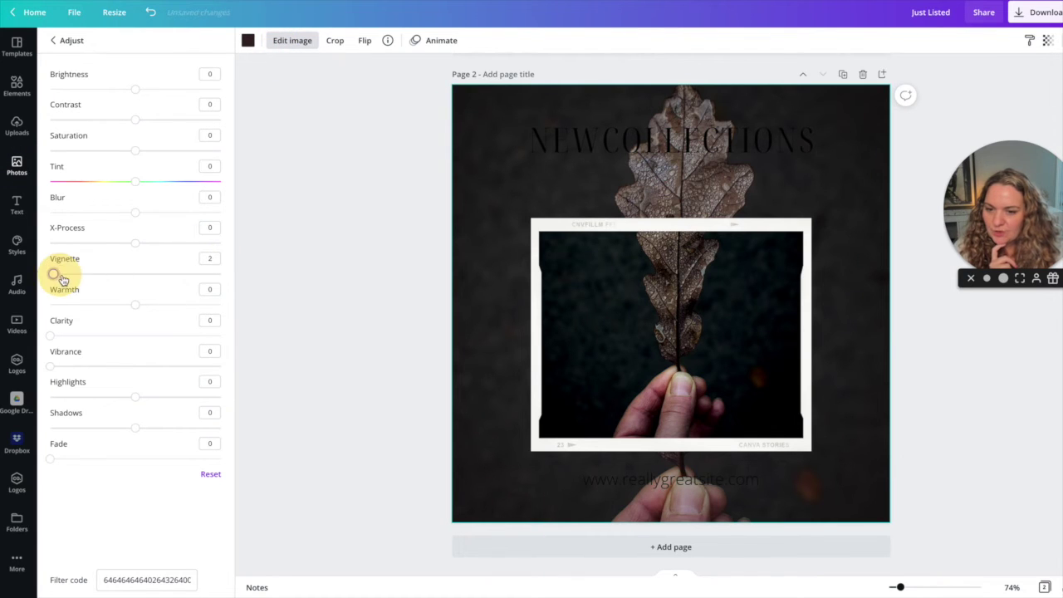
pyautogui.moveTo(63, 280); pyautogui.dragTo(77, 277)
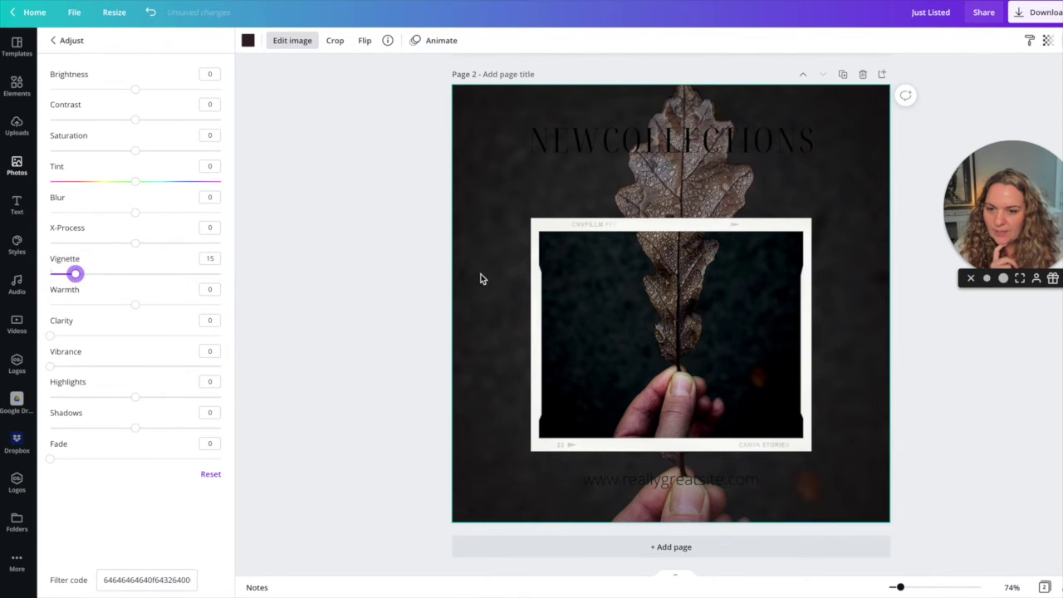
pyautogui.click(1048, 41)
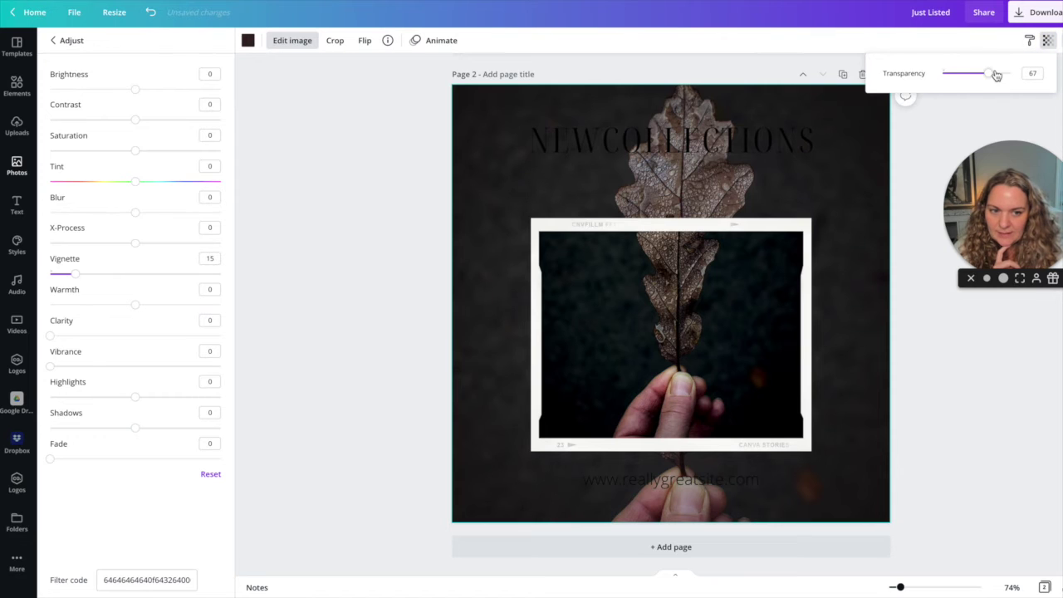
pyautogui.moveTo(996, 76); pyautogui.dragTo(999, 73)
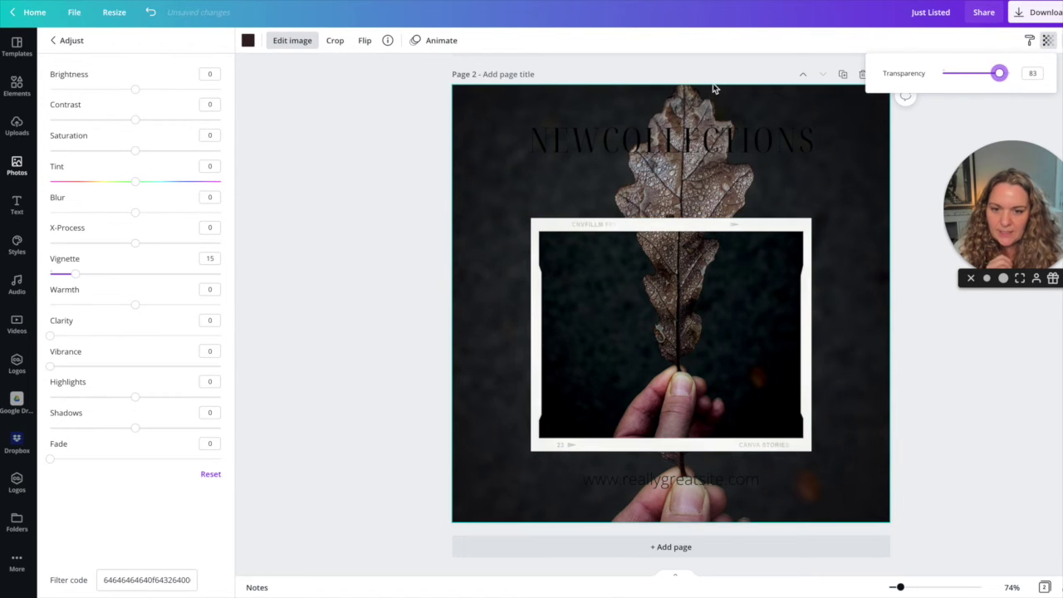
pyautogui.click(698, 139)
pyautogui.click(694, 143)
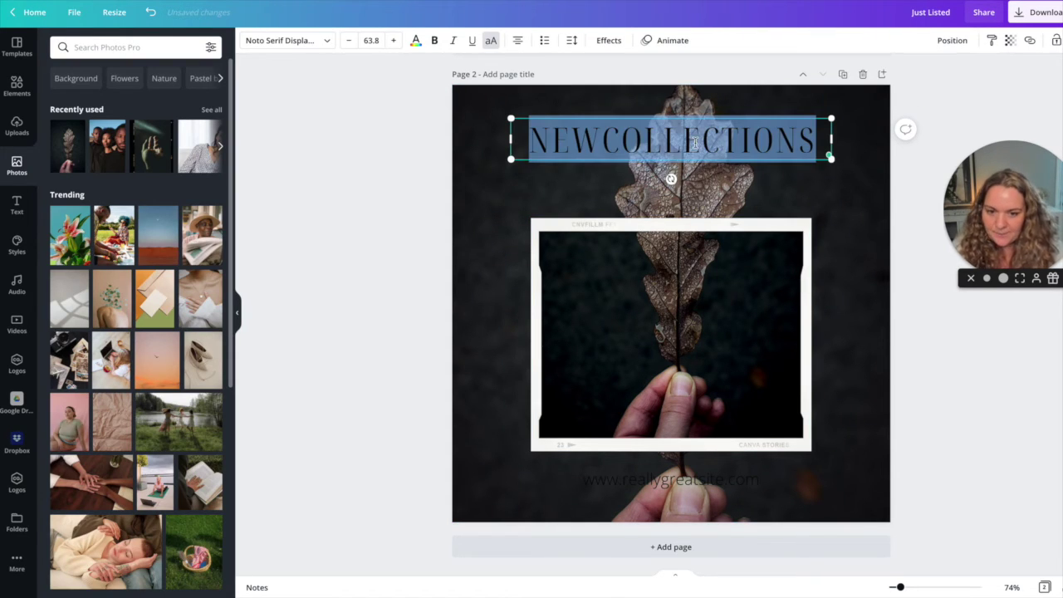
# Retype the headline as BE UNIQUE in cream with letter spacing 325
pyautogui.write('BE UNIQ')
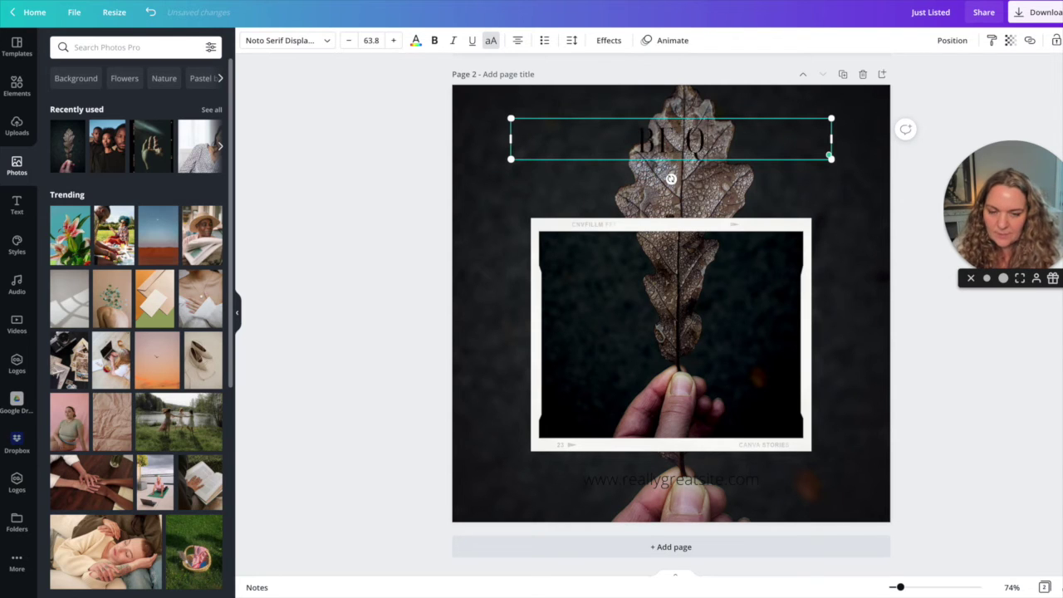
pyautogui.write('UE')
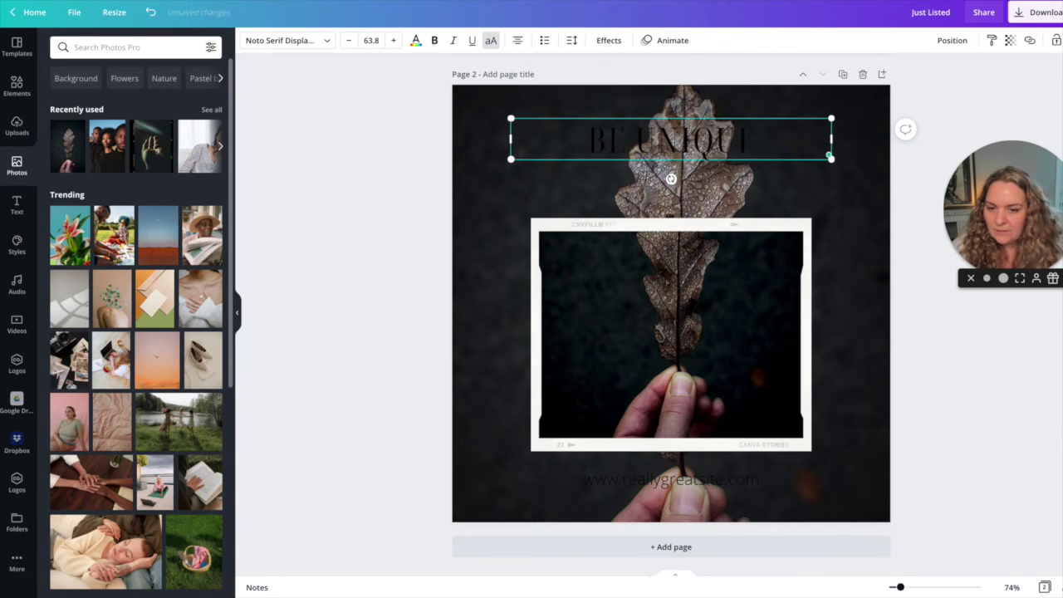
pyautogui.hotkey('ctrl', 'a')
pyautogui.click(415, 40)
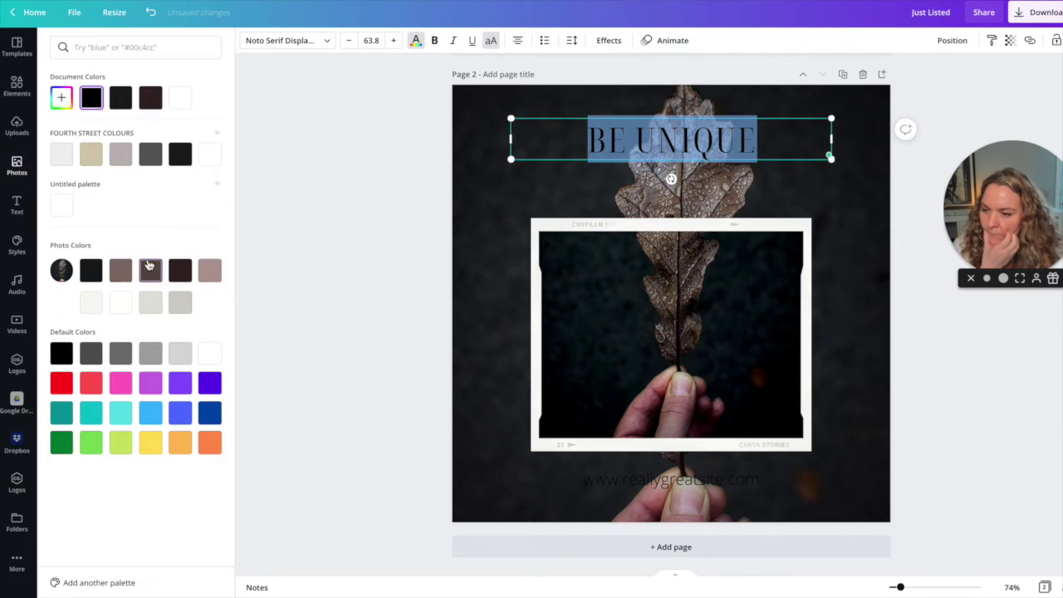
pyautogui.click(63, 160)
pyautogui.click(122, 302)
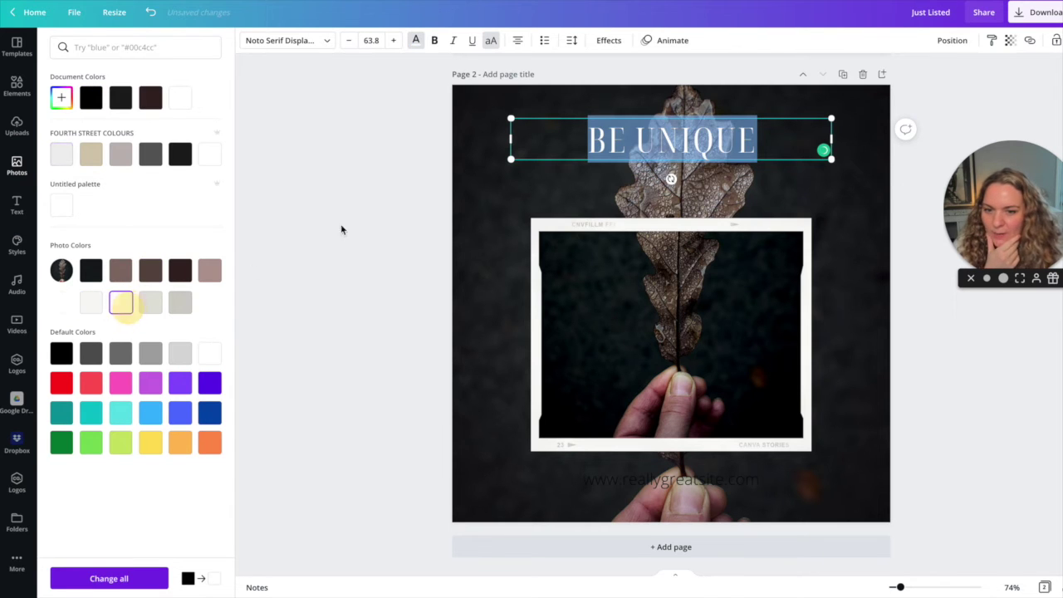
pyautogui.click(571, 40)
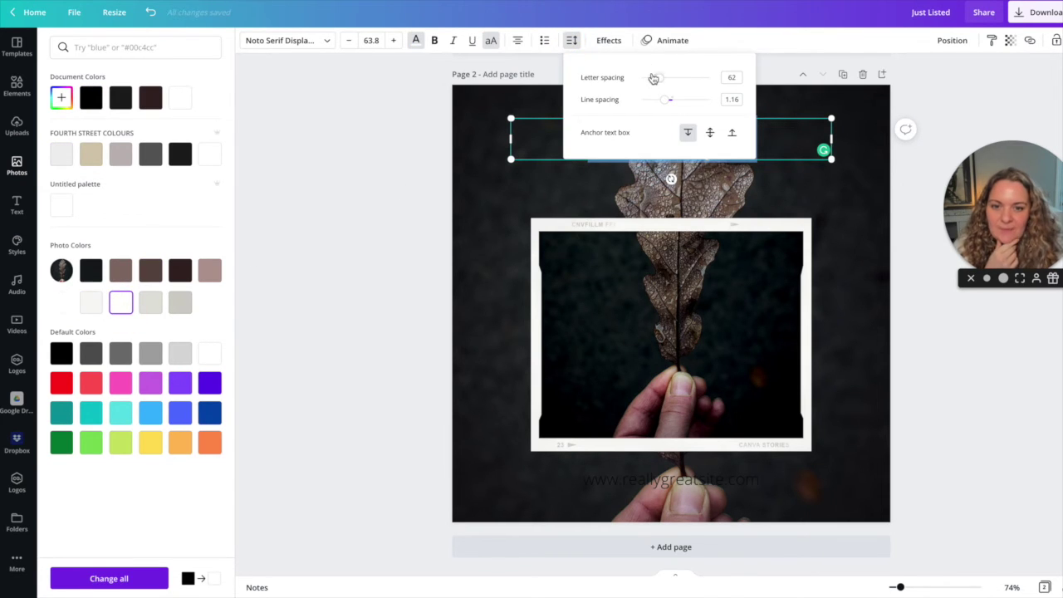
pyautogui.moveTo(654, 78); pyautogui.dragTo(677, 77)
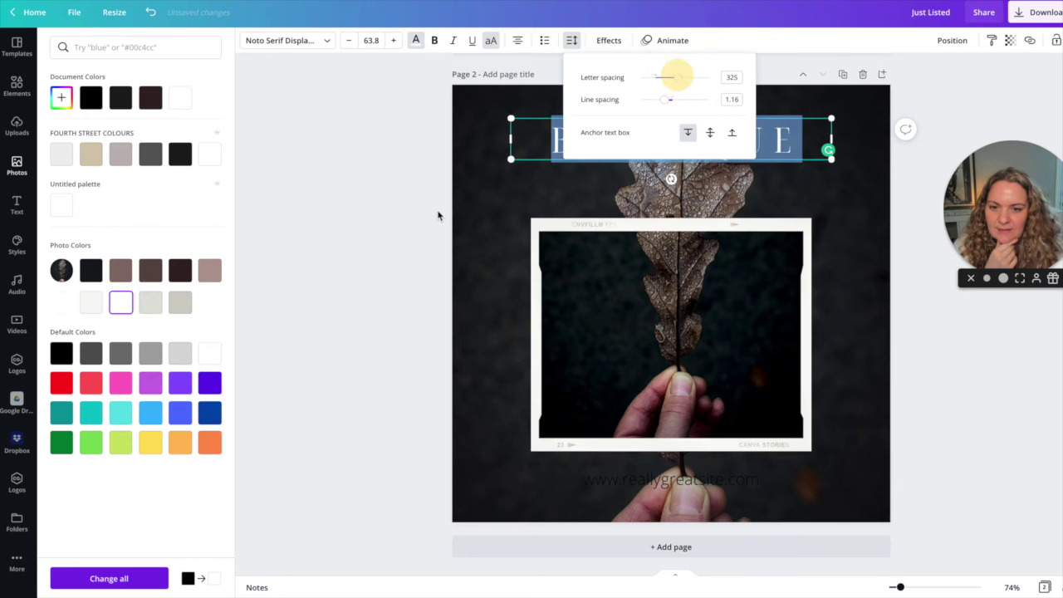
pyautogui.click(436, 216)
pyautogui.click(350, 201)
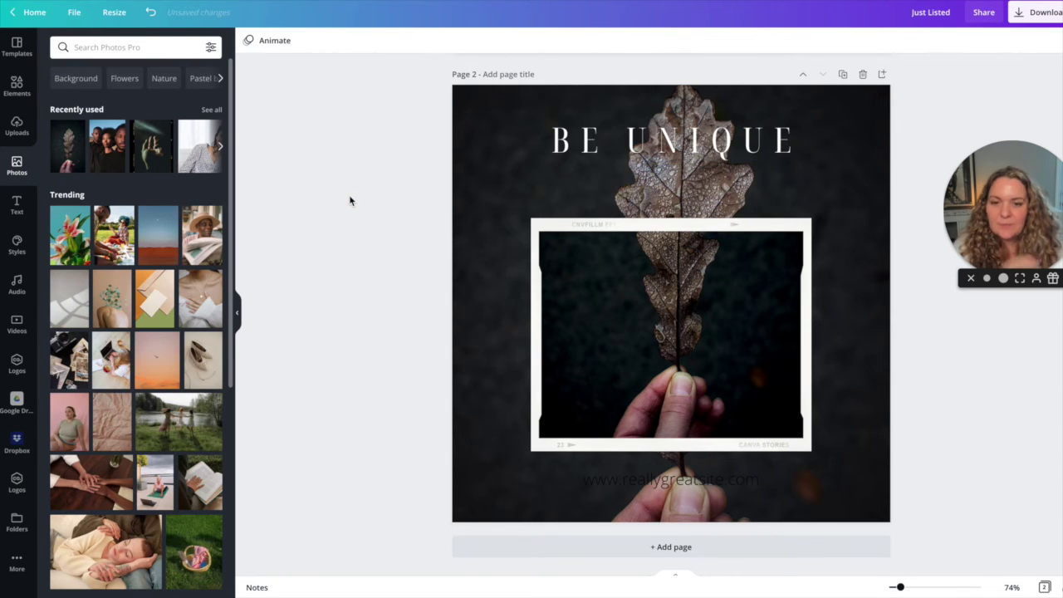
# Nudge BE UNIQUE slightly lower and make the background leaf partly transparent
pyautogui.click(664, 148)
pyautogui.moveTo(658, 151); pyautogui.dragTo(660, 167)
pyautogui.click(619, 112)
pyautogui.click(605, 111)
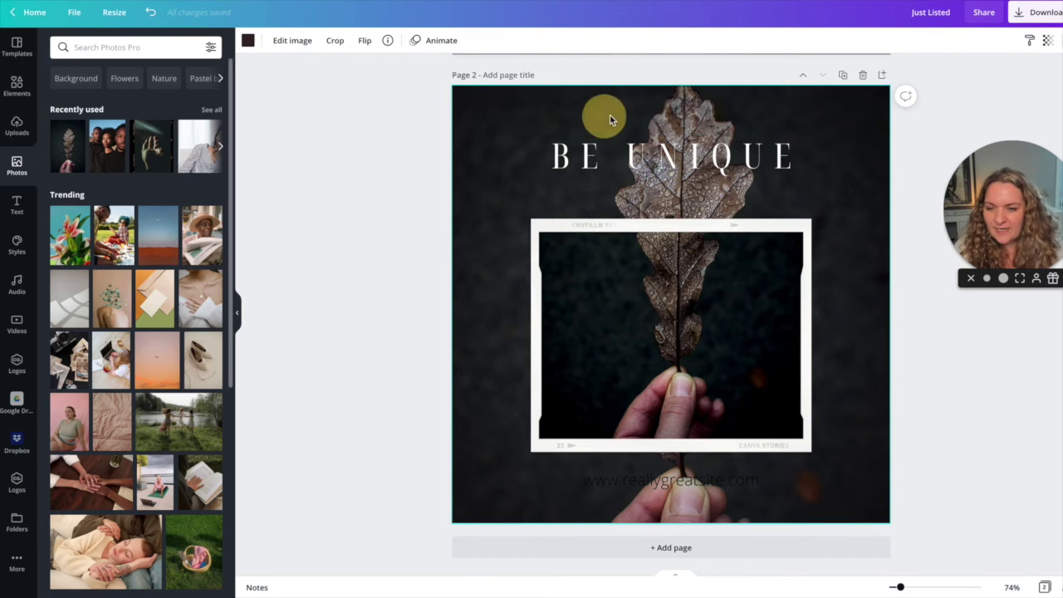
pyautogui.click(1046, 42)
pyautogui.moveTo(999, 73); pyautogui.dragTo(980, 75)
# Set the page background colour to black and the leaf photo to 59 transparency
pyautogui.click(248, 40)
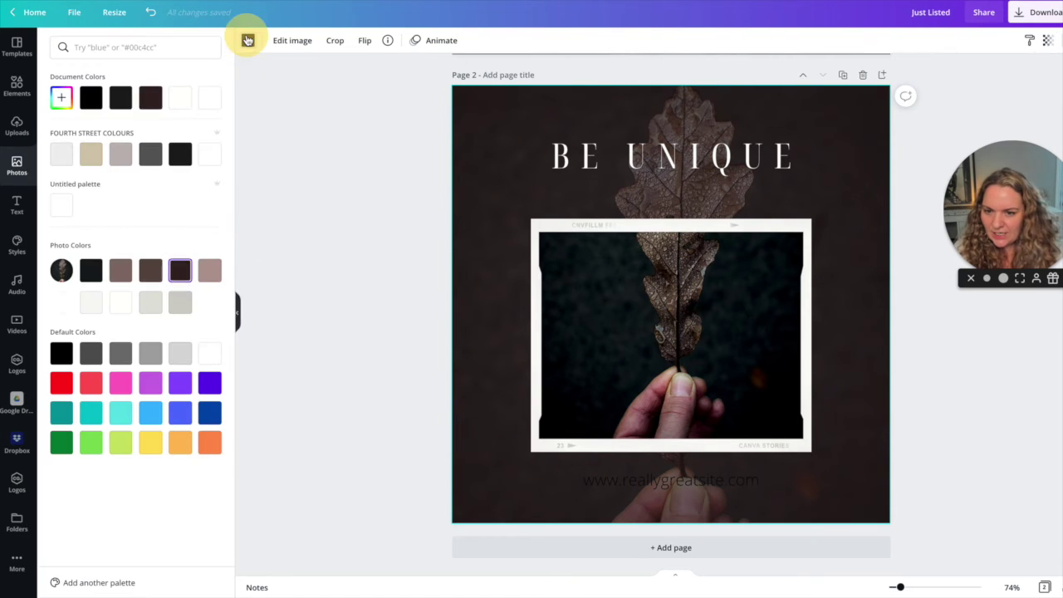
pyautogui.click(181, 270)
pyautogui.click(180, 154)
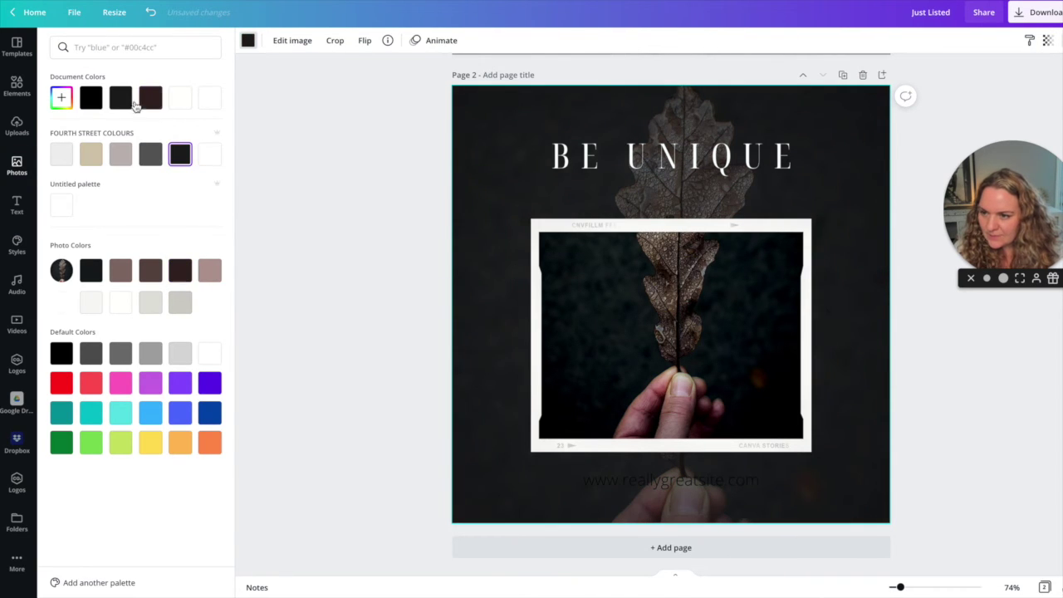
pyautogui.click(92, 98)
pyautogui.click(313, 142)
pyautogui.click(471, 129)
pyautogui.click(1047, 40)
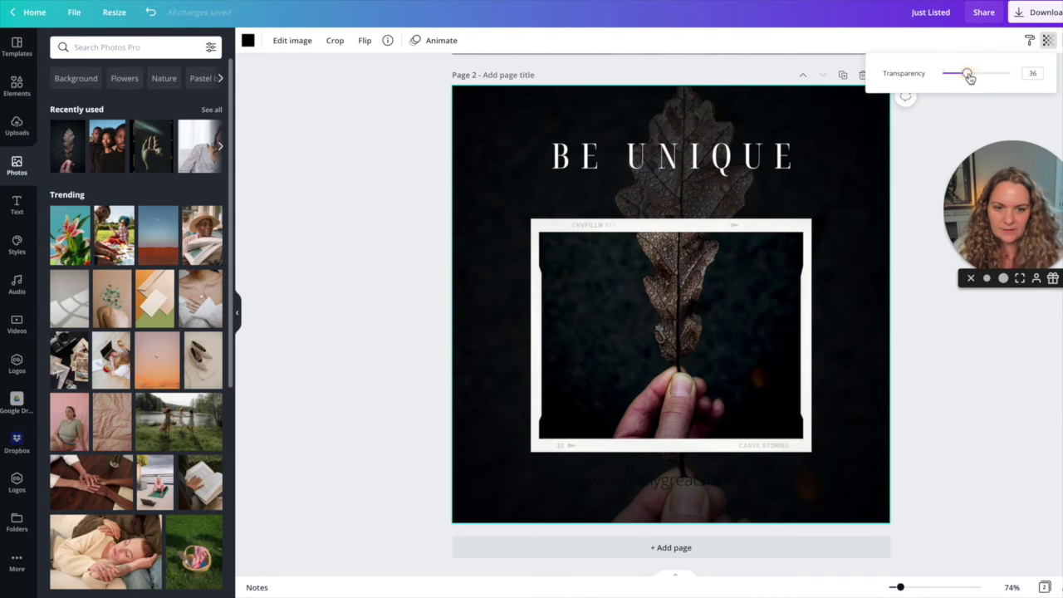
pyautogui.moveTo(969, 76); pyautogui.dragTo(983, 73)
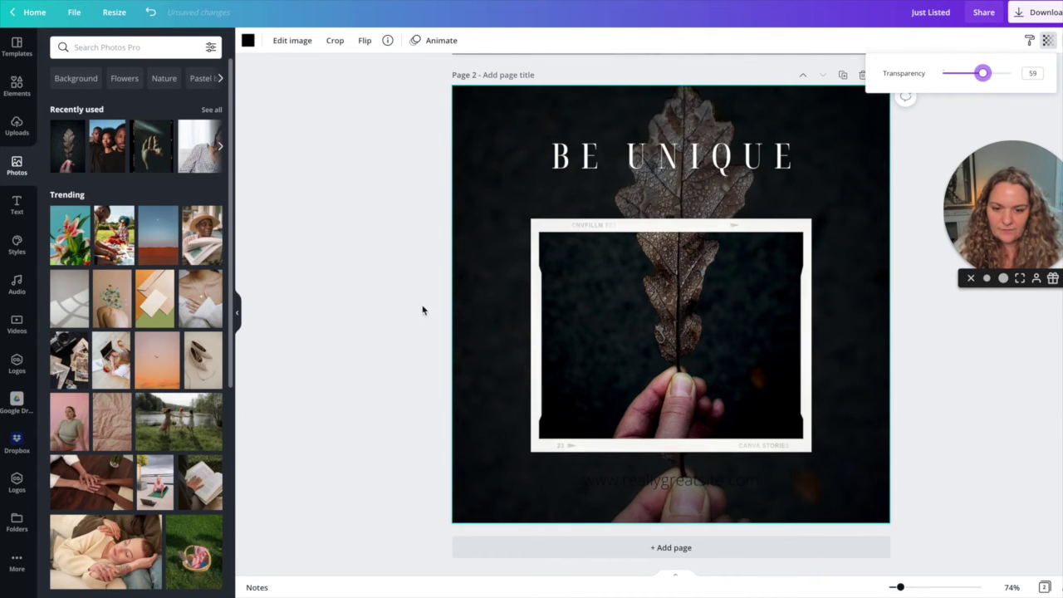
pyautogui.click(405, 305)
# Retype the footer as uniquerealty.com in white and nudge it slightly lower
pyautogui.doubleClick(644, 485)
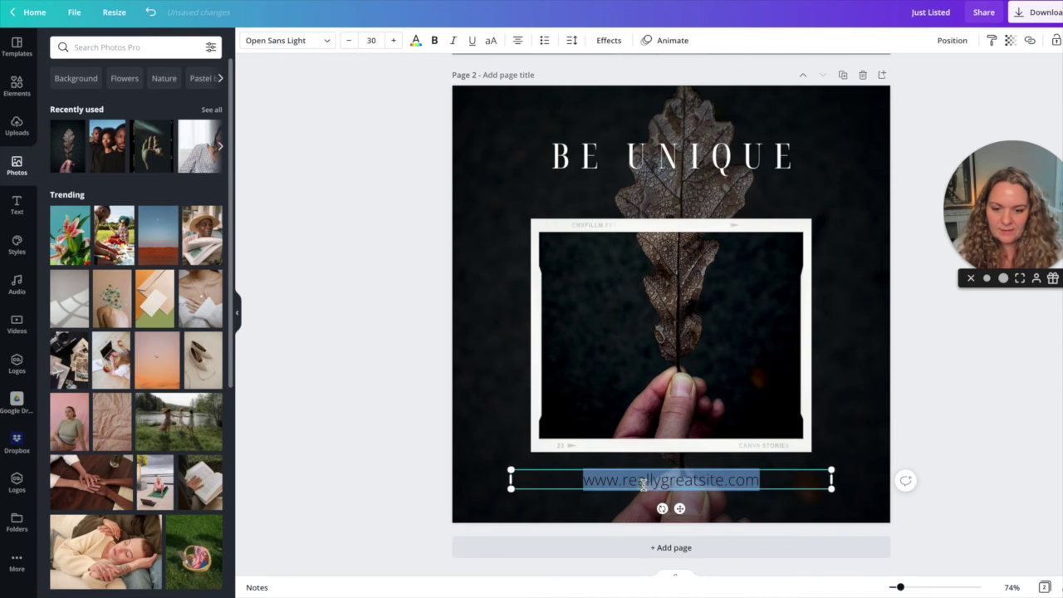
pyautogui.write('UNI')
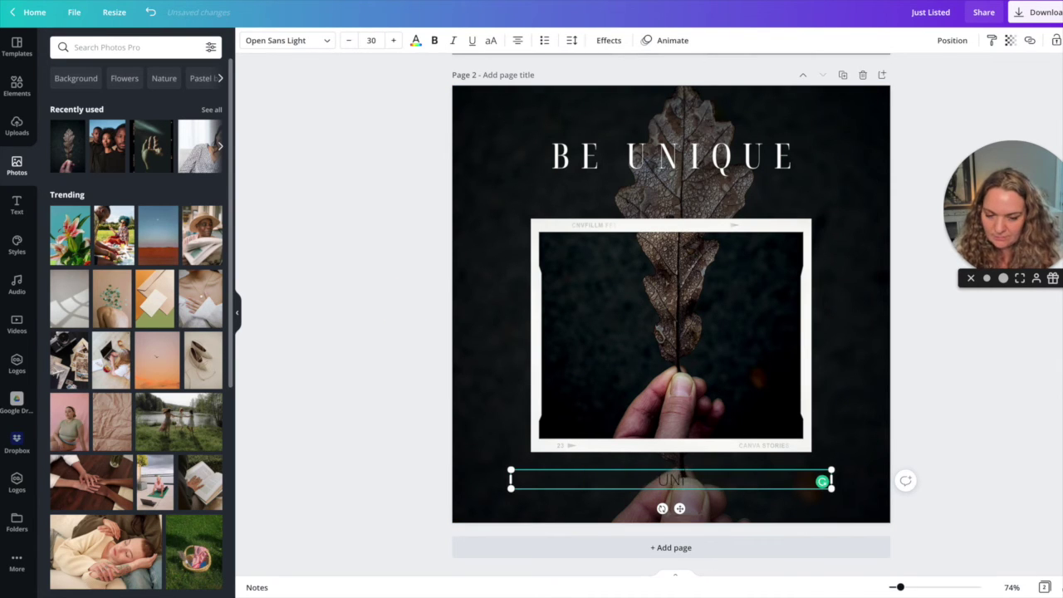
pyautogui.press('BackSpace')
pyautogui.press('BackSpace')
pyautogui.press('BackSpace')
pyautogui.write('unique')
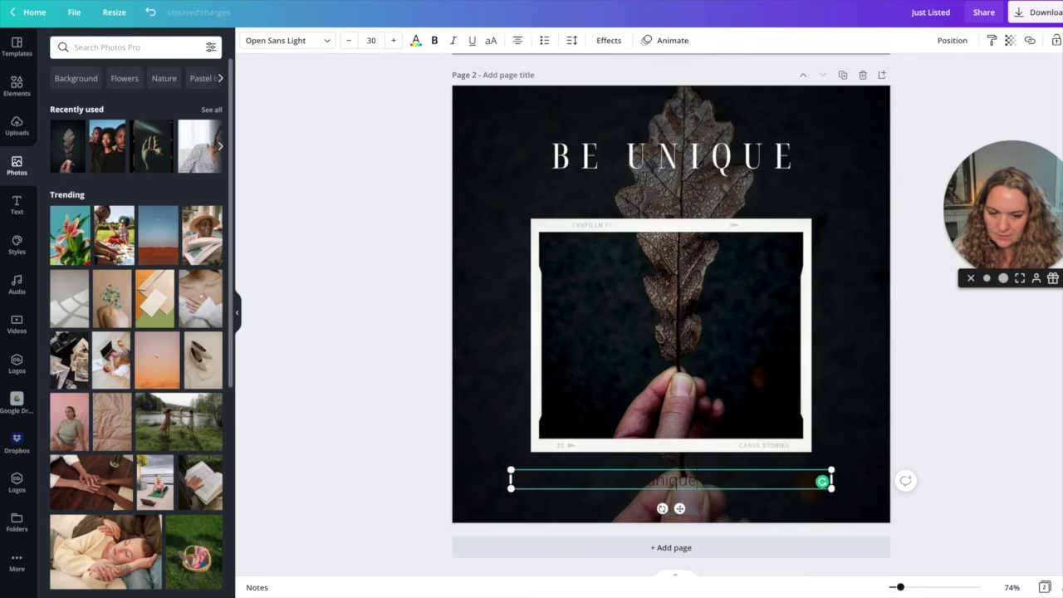
pyautogui.write('really')
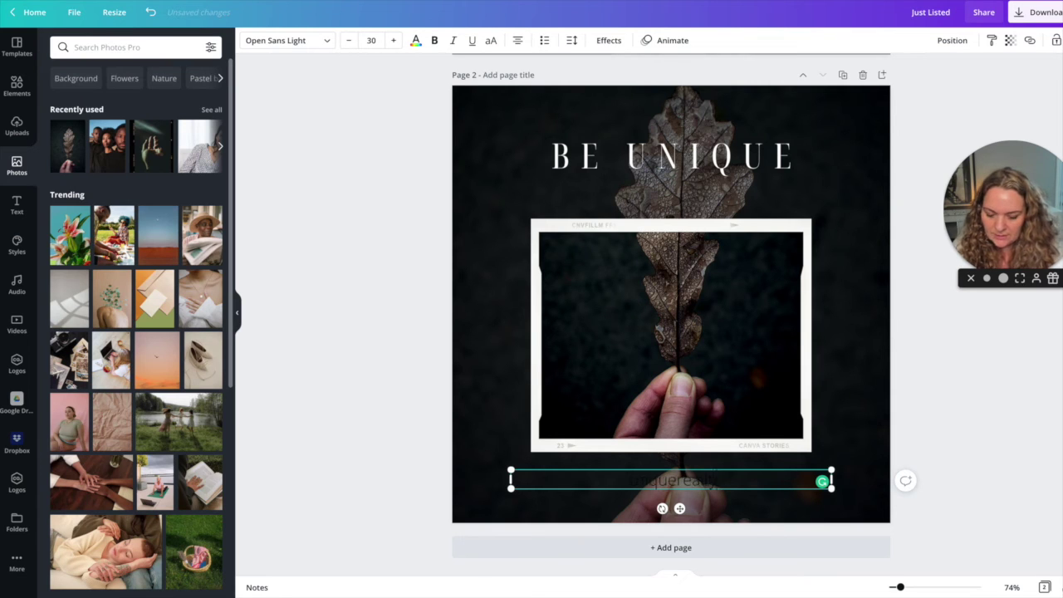
pyautogui.write('.com')
pyautogui.hotkey('ctrl', 'a')
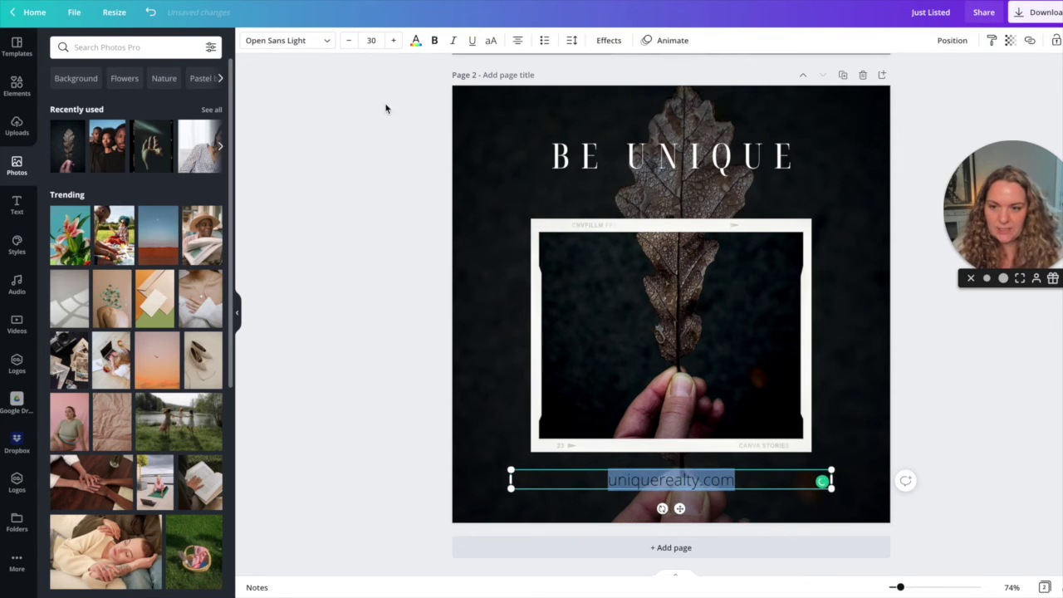
pyautogui.click(416, 39)
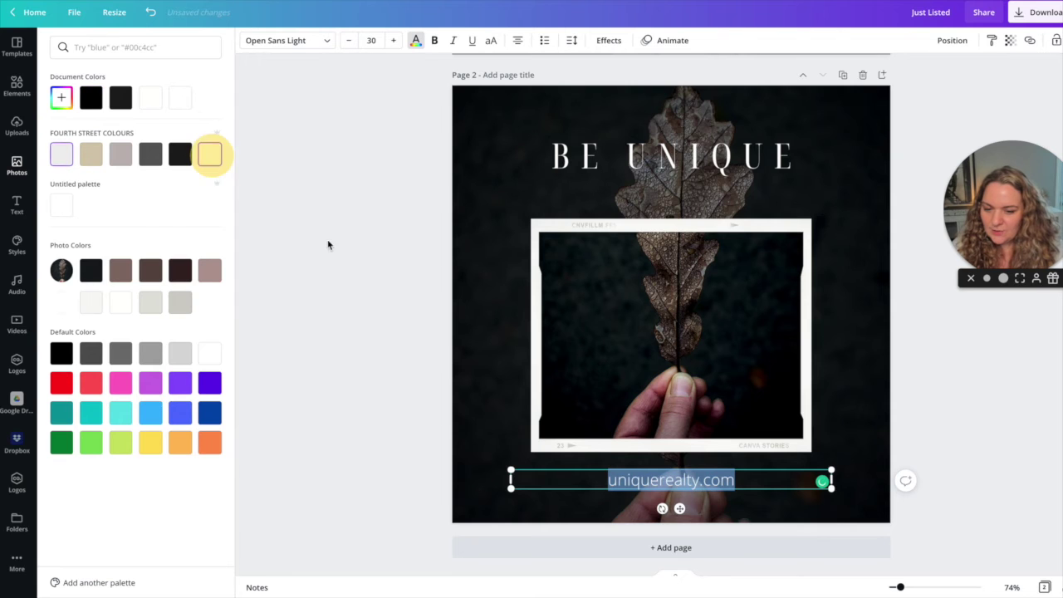
pyautogui.click(355, 250)
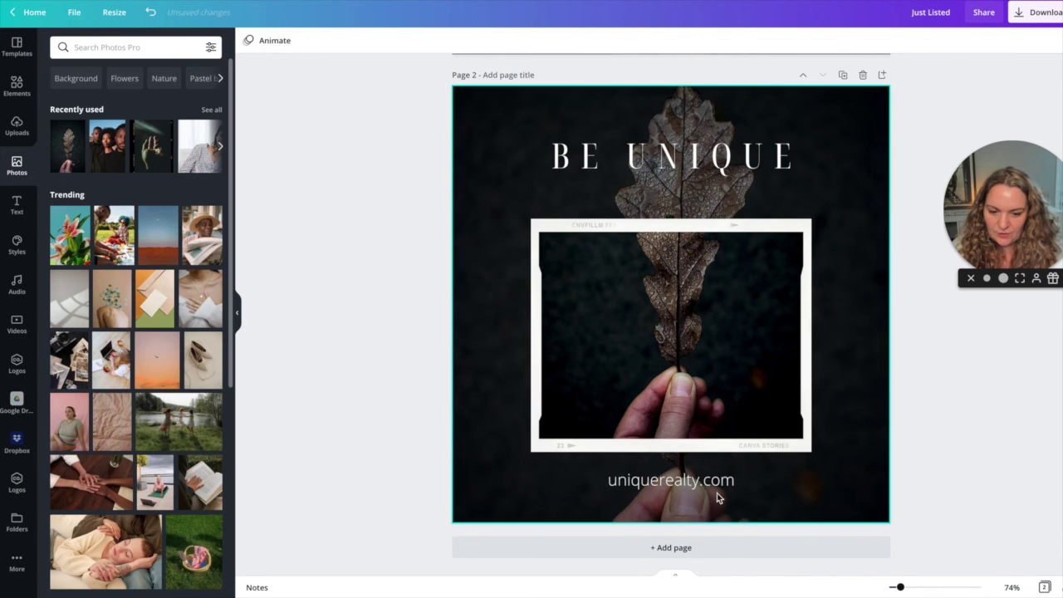
pyautogui.moveTo(718, 493); pyautogui.dragTo(719, 499)
# Browse the Instagram post templates down to the Sale Instagram Post collection
pyautogui.click(417, 461)
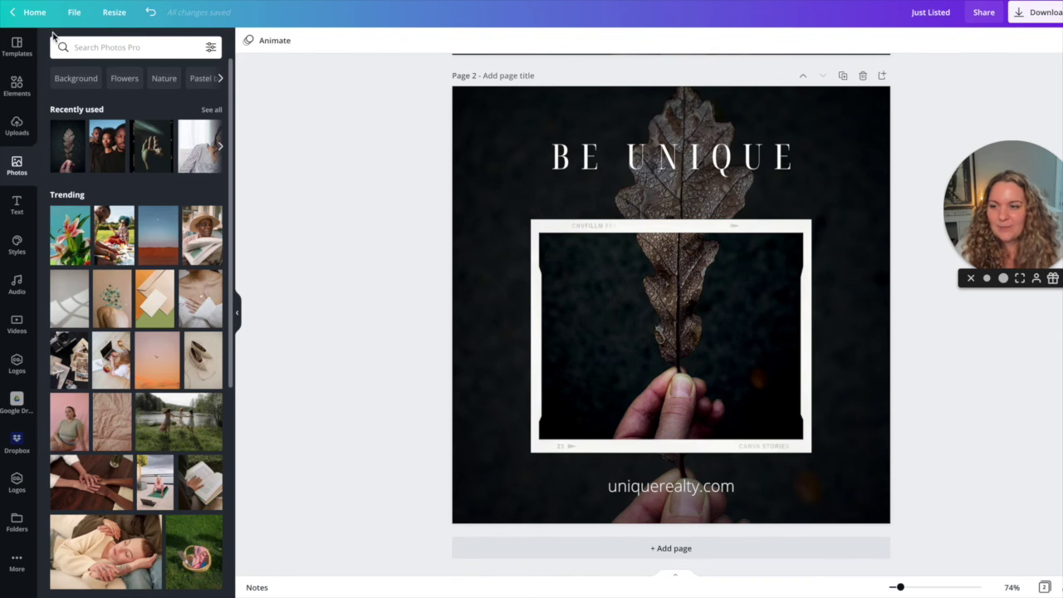
pyautogui.click(18, 51)
pyautogui.scroll(-2, 89, 160)
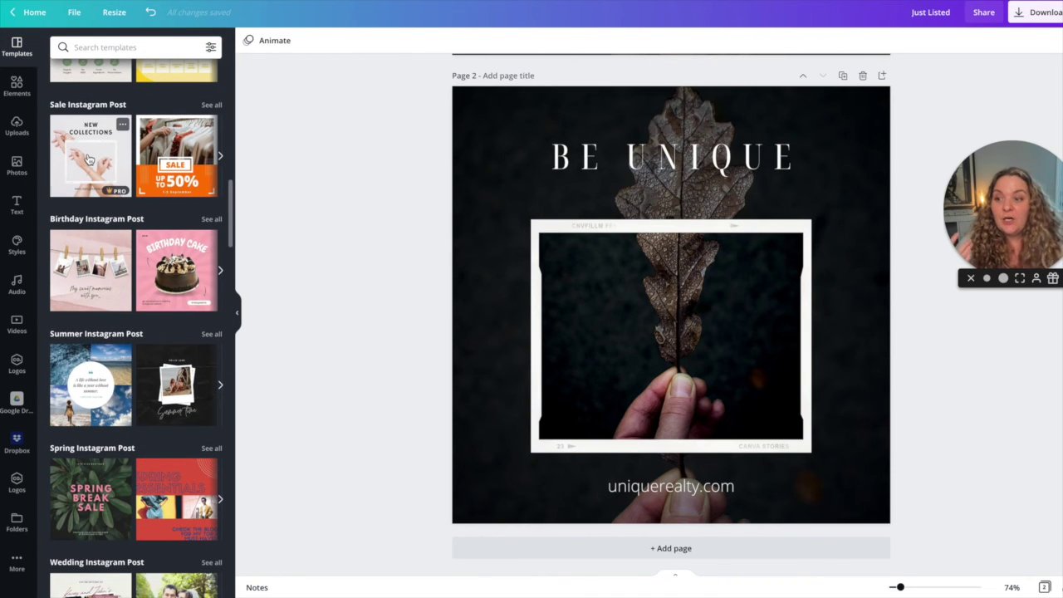